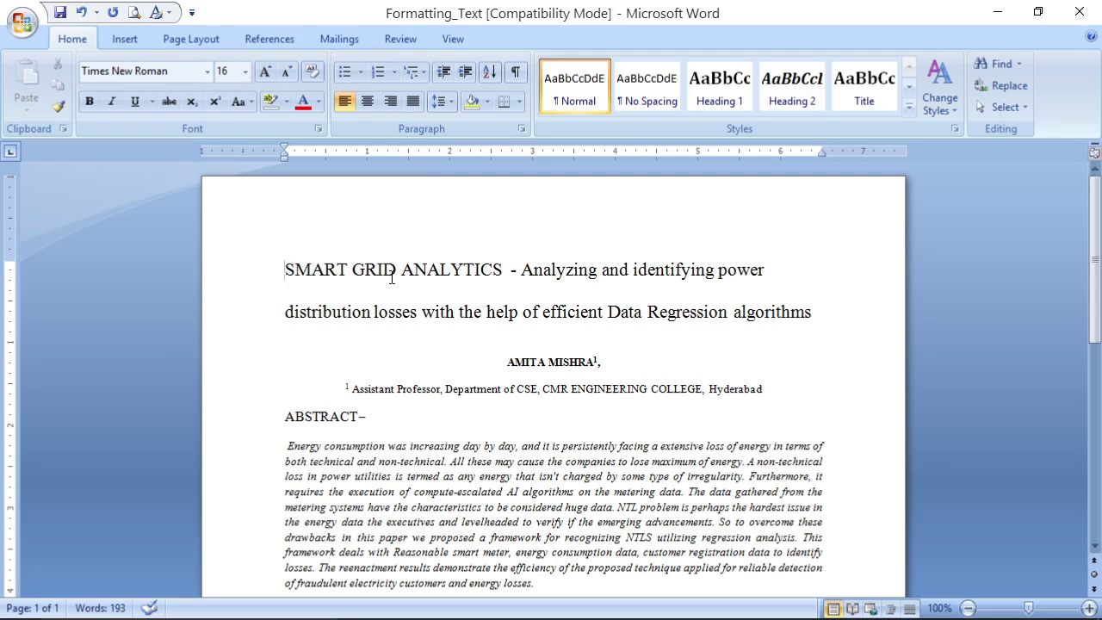
key("Left")
key("Right")
key("BackSpace")
key("Return")
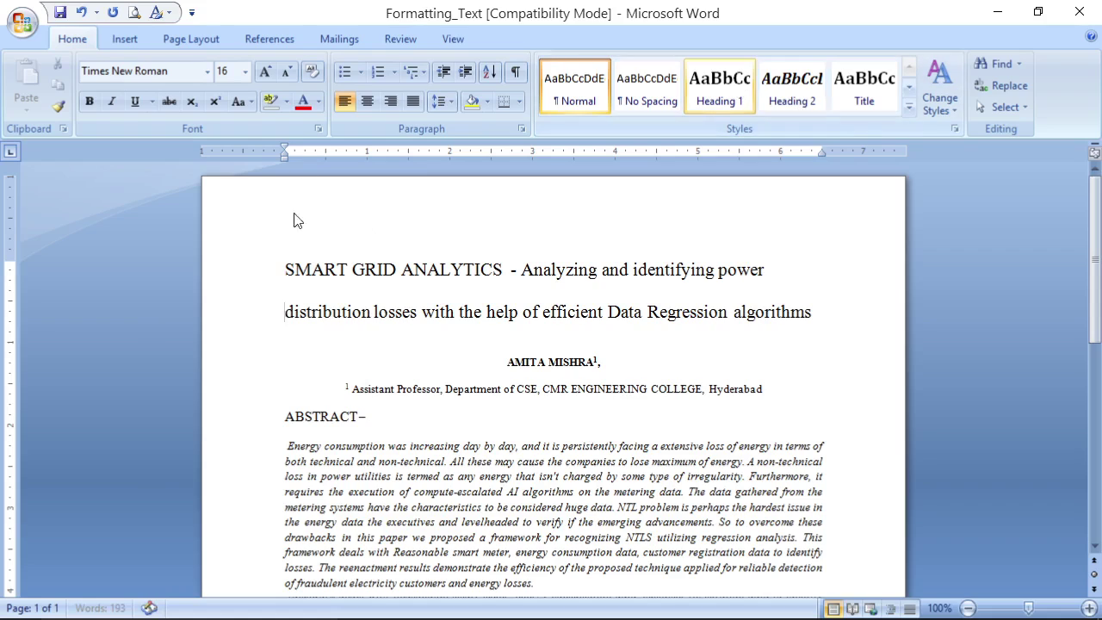
Change the font of the whole document title to Abril Fatface
left_click(281, 266)
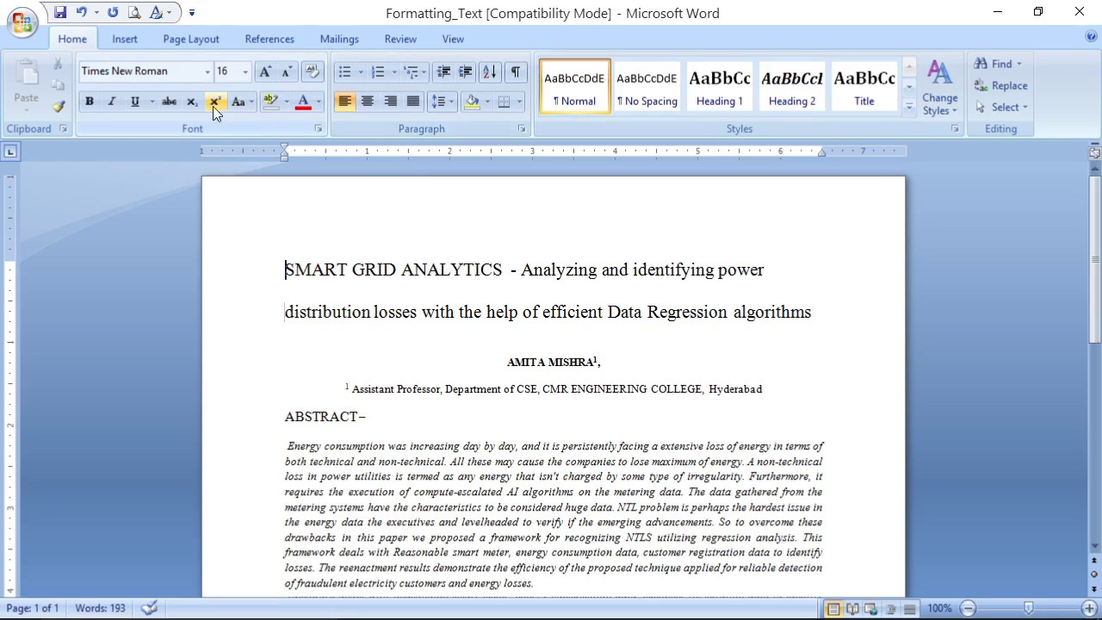
left_click_drag(283, 270, 812, 310)
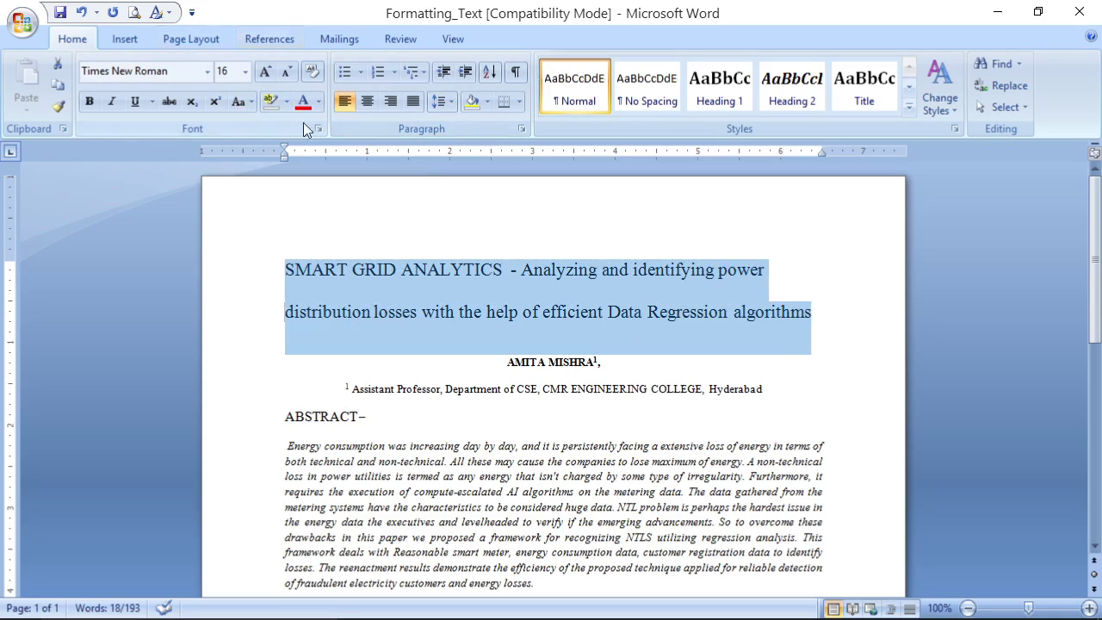
left_click(208, 73)
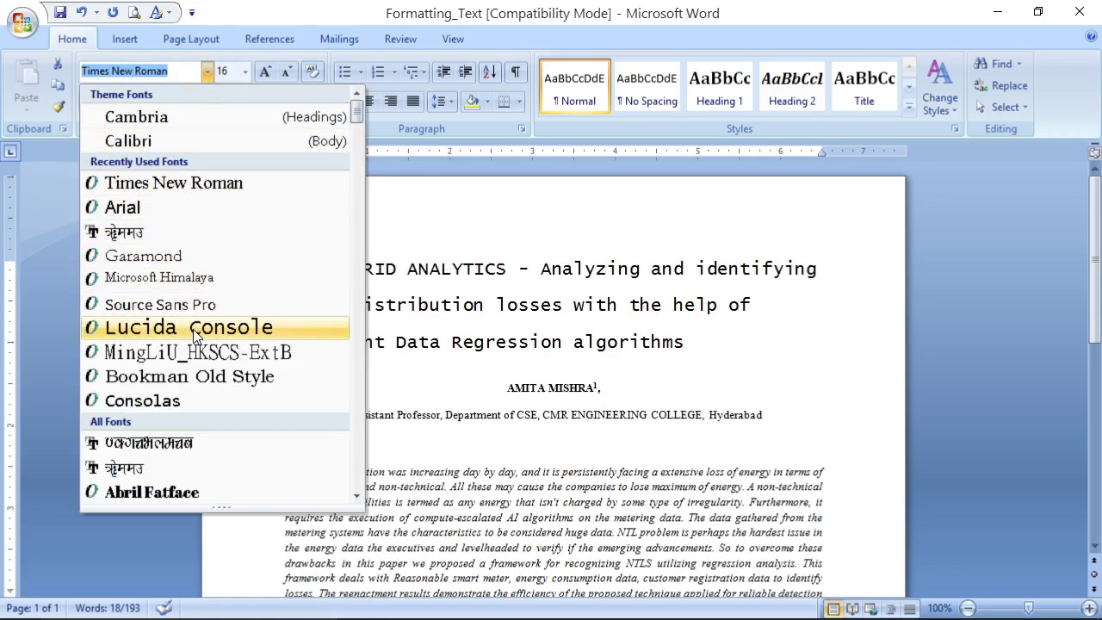
left_click(134, 495)
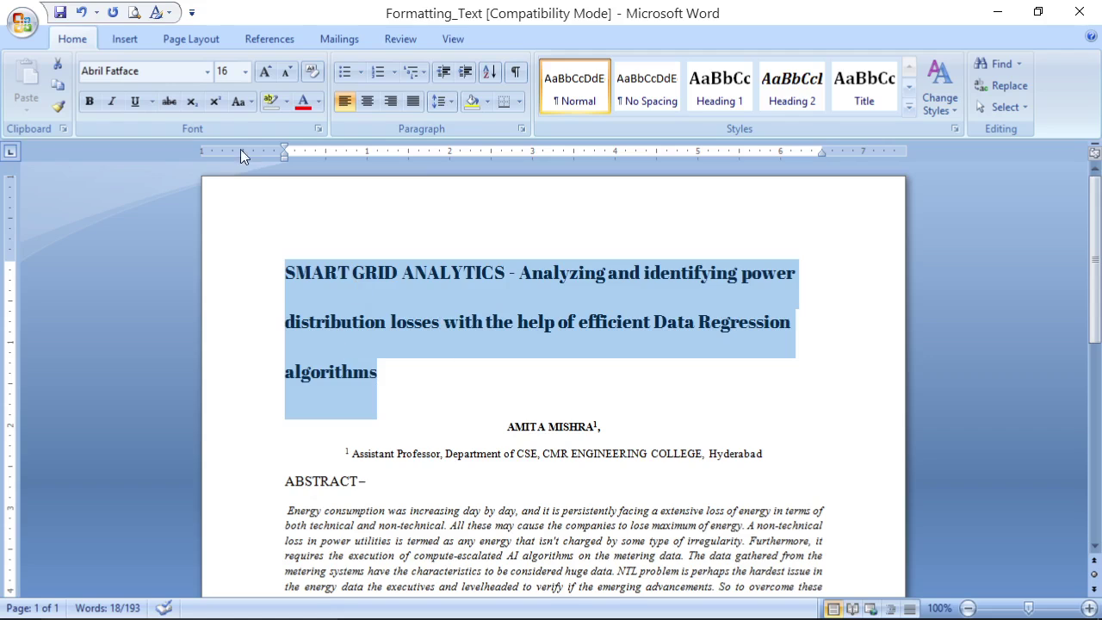
Set the title's font size to 20 and shrink it two sizes to 16
left_click(246, 71)
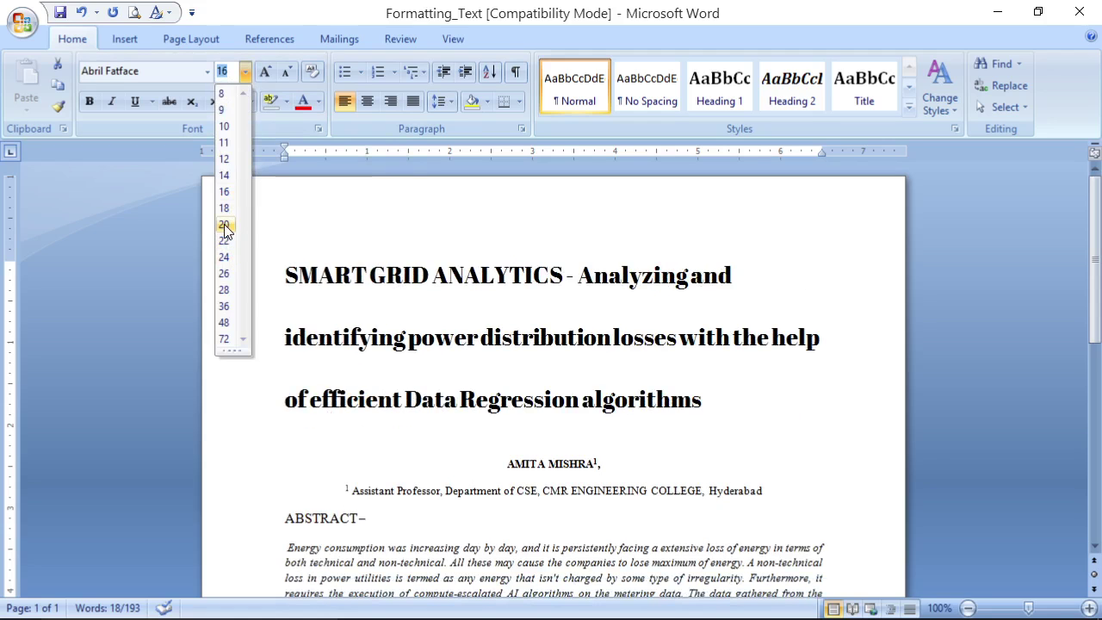
left_click(224, 226)
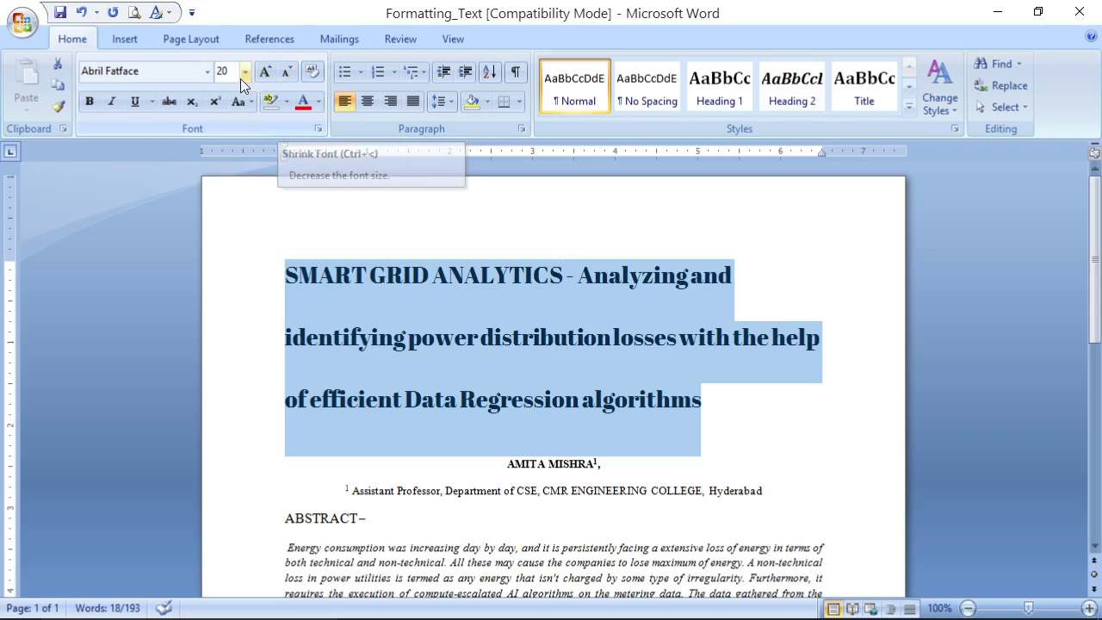
left_click(287, 71)
left_click(287, 70)
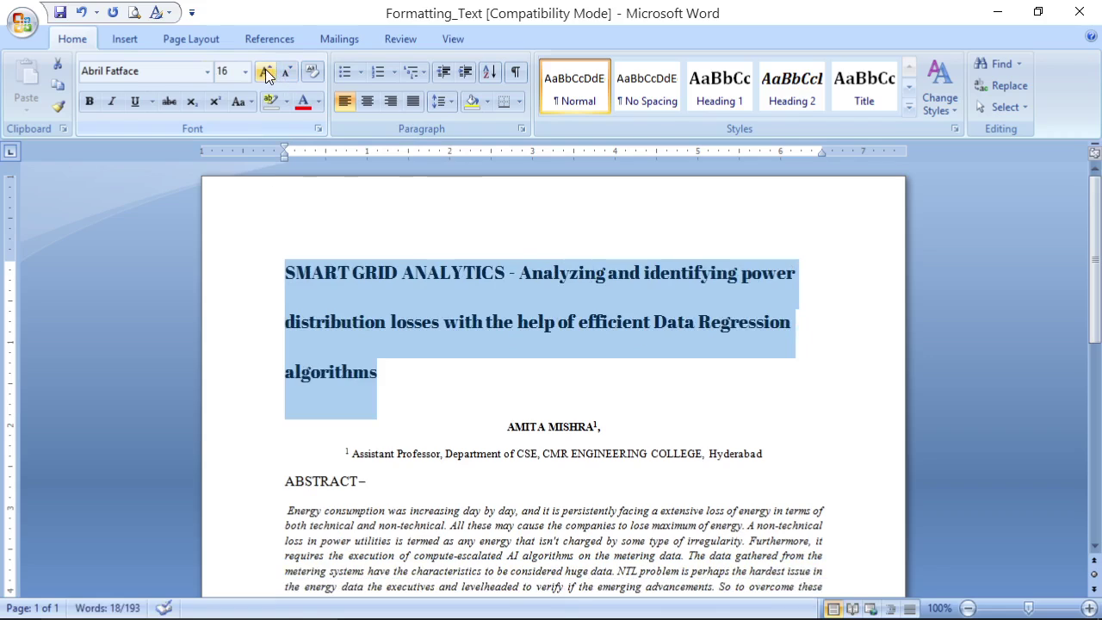
Grow the title's font one size to 18 and enter 20 as its font size
left_click(265, 70)
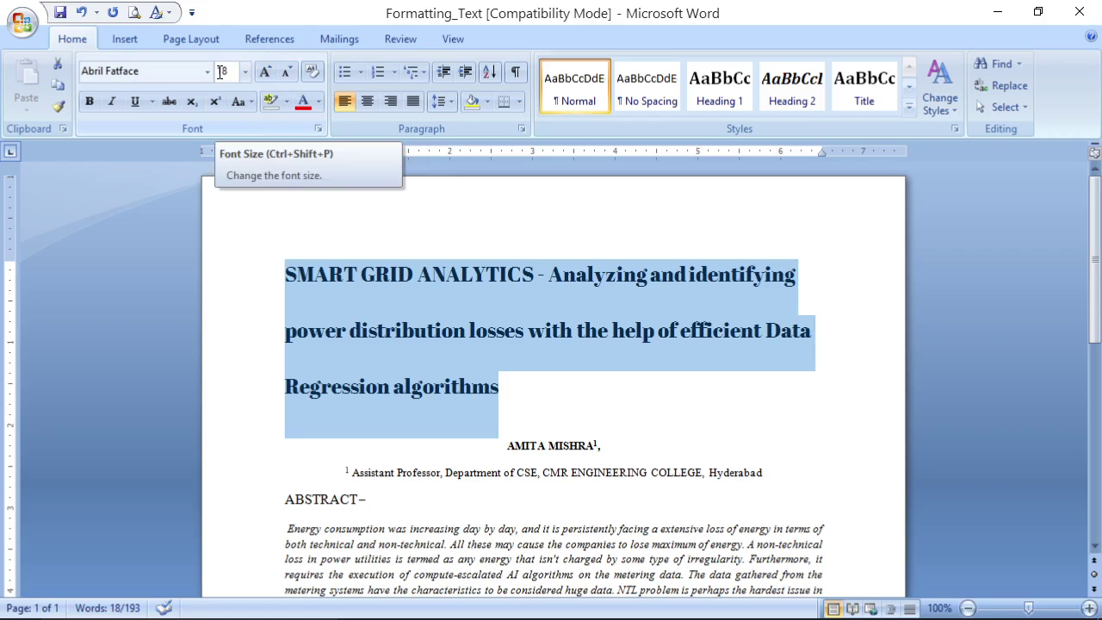
left_click(228, 72)
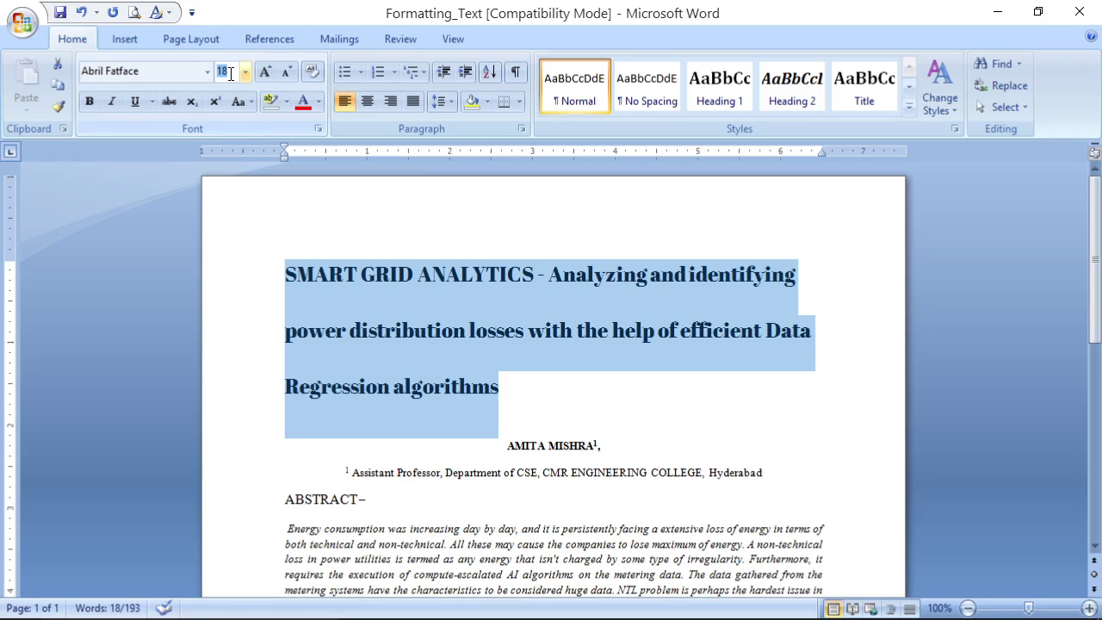
type("20")
key("Return")
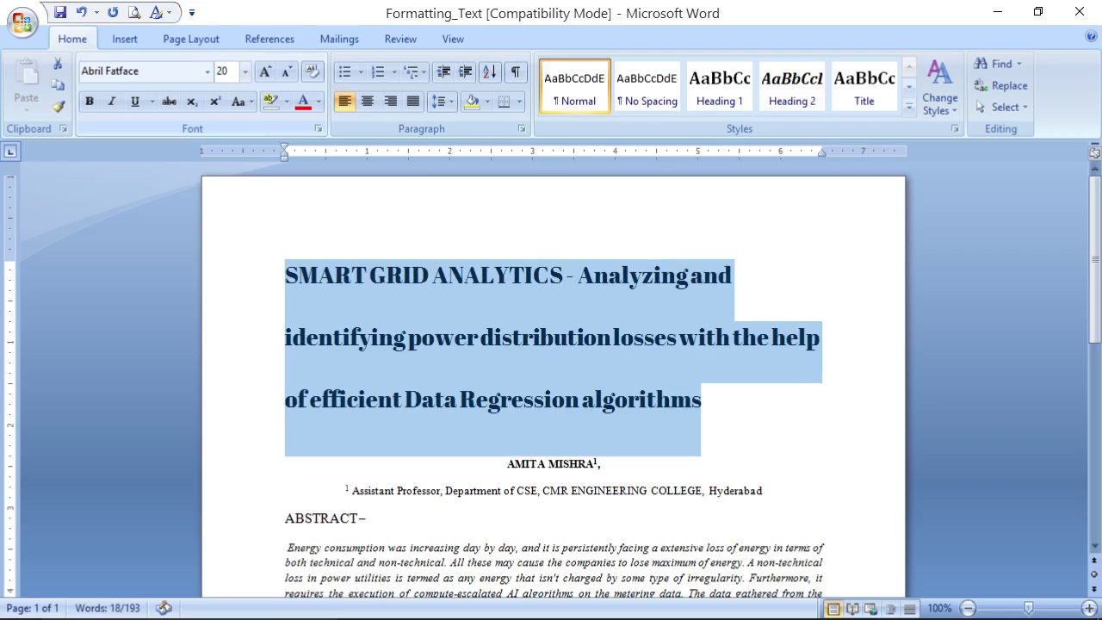
Set the title's font size to 18 and make the title bold
left_click(245, 70)
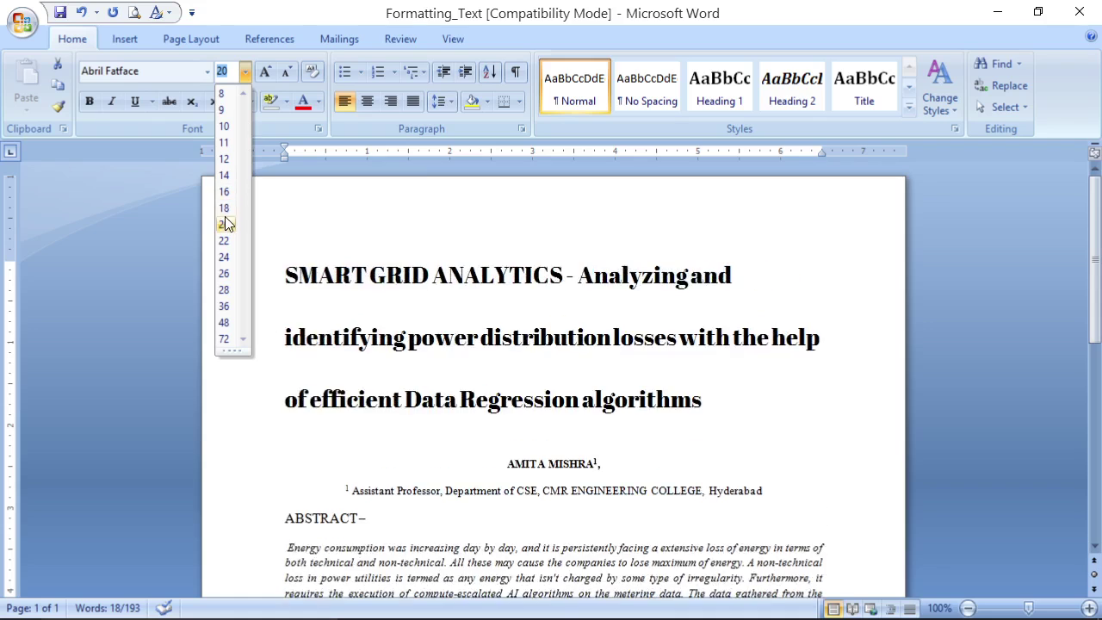
left_click(226, 207)
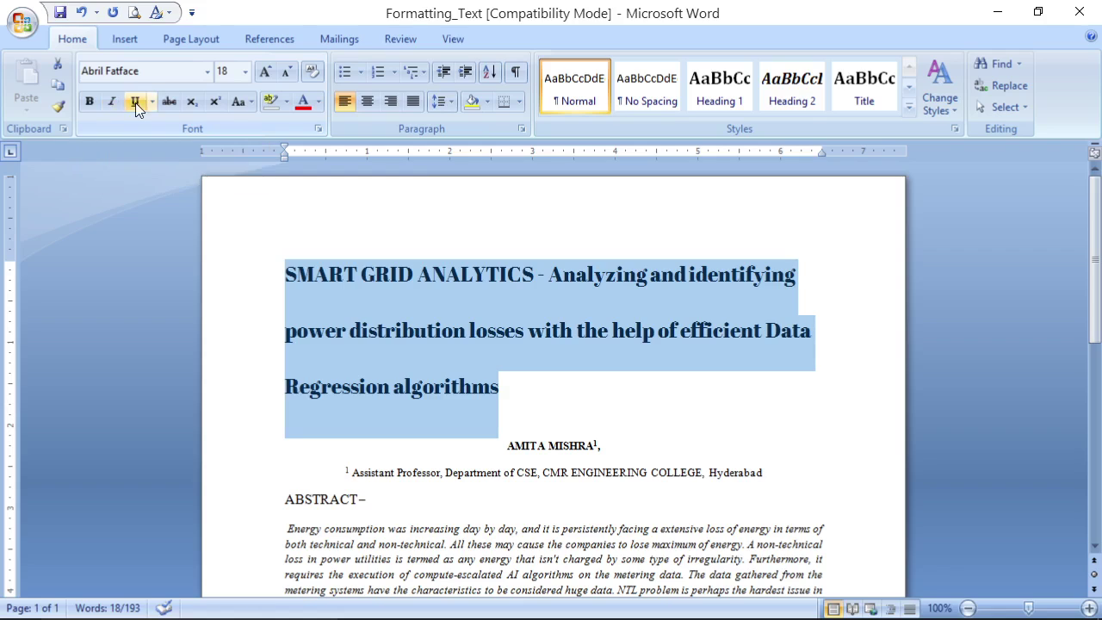
left_click(89, 104)
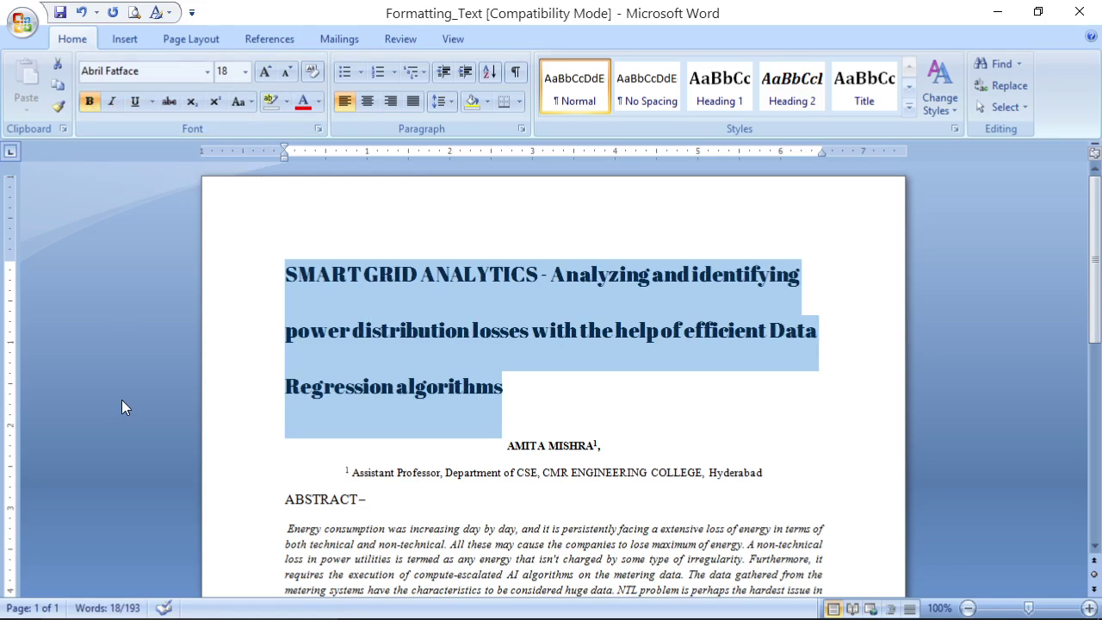
Try italic and underline on the whole title and remove both formats again
left_click(110, 101)
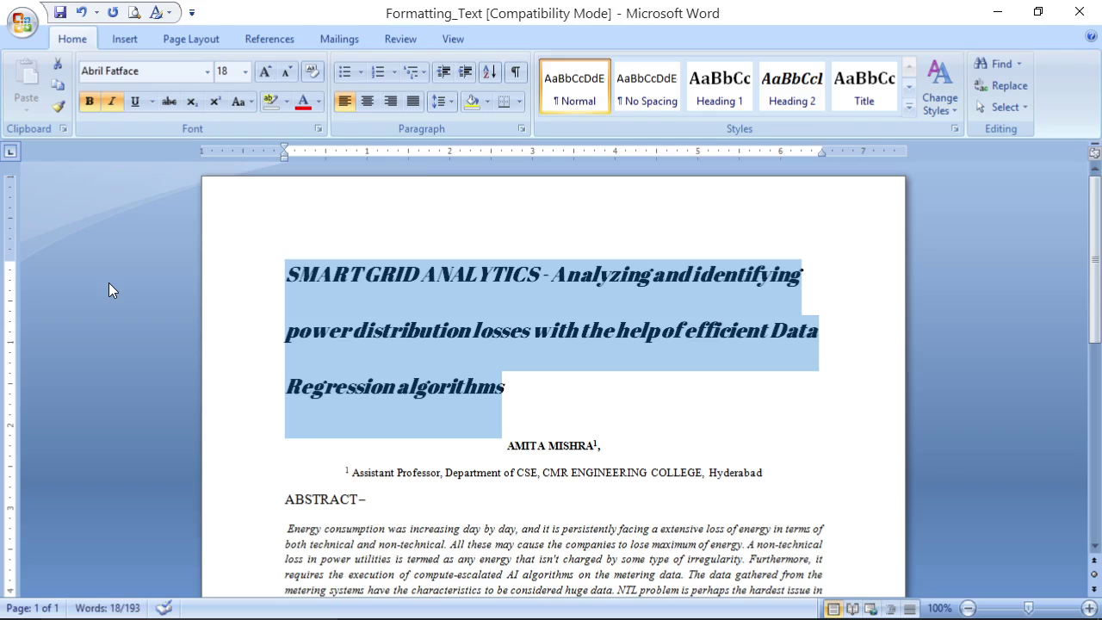
left_click(136, 102)
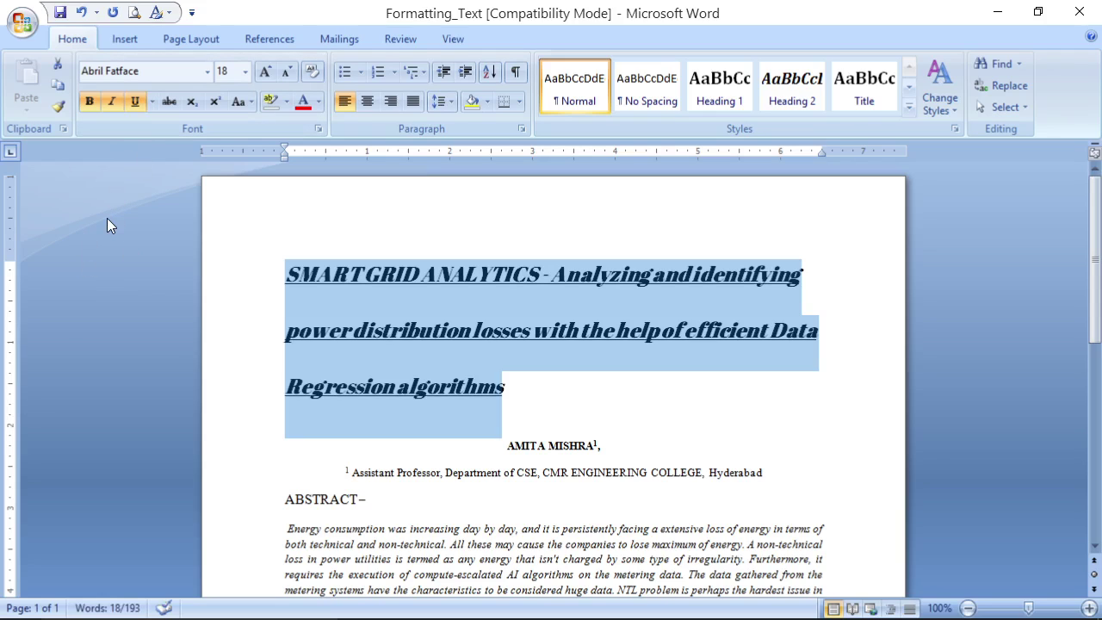
left_click(133, 102)
left_click(109, 102)
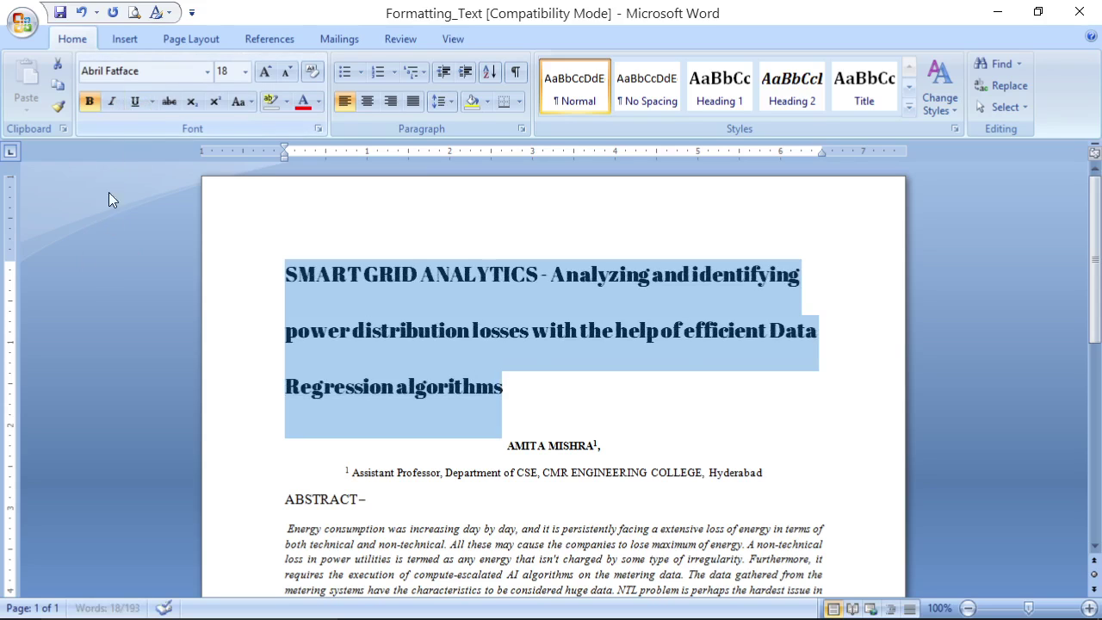
Italicize only the words "SMART GRID ANALYTICS" at the start of the title
left_click(349, 330)
left_click(289, 274)
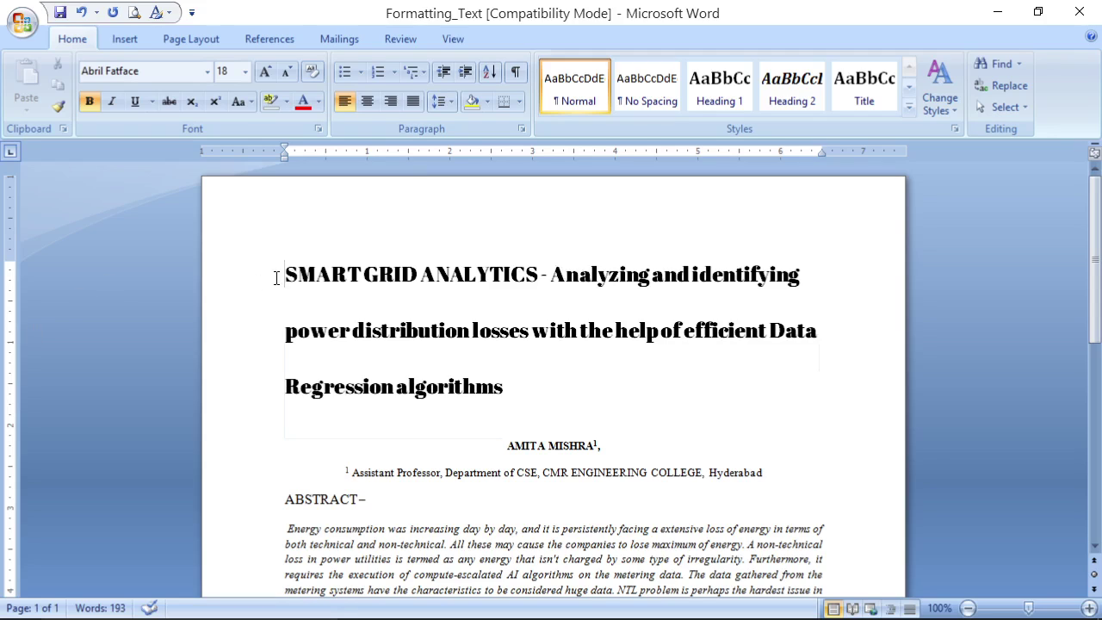
key("shift+Right")
key("shift+Right")
key("shift+Right")
key("shift+Right")
key("shift+Right")
key("shift+Right")
key("shift+Right")
key("shift+Right")
key("shift+Right")
key("shift+Right")
key("shift+Right")
key("shift+Right")
key("shift+Right")
key("shift+Right")
key("shift+Right")
key("shift+Right")
key("shift+Right")
key("shift+Right")
key("shift+Right")
key("shift+Right")
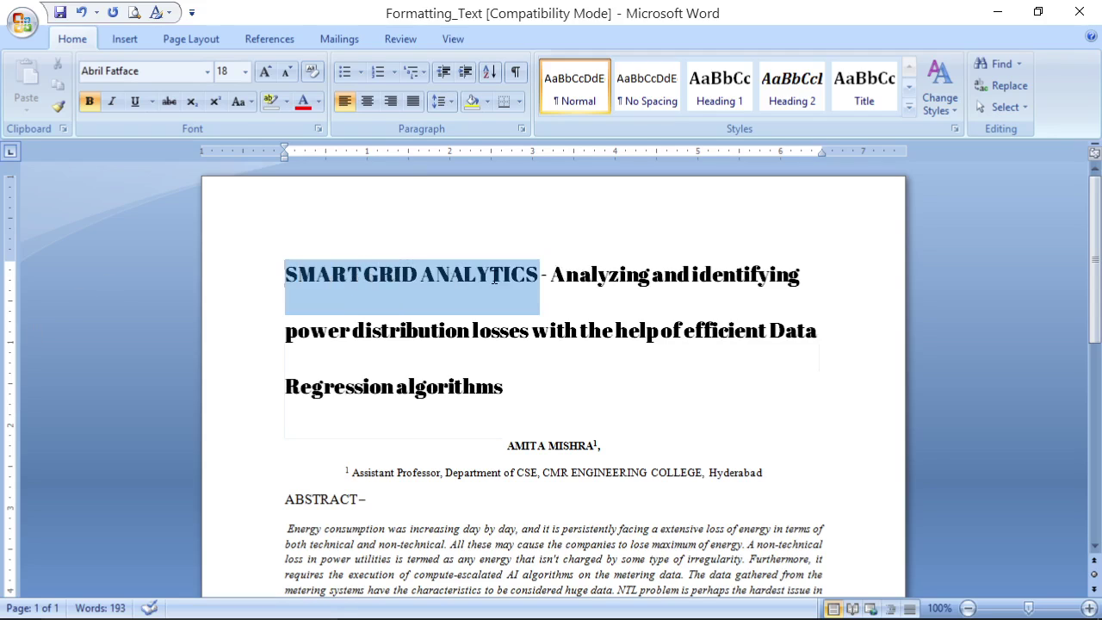
left_click(110, 103)
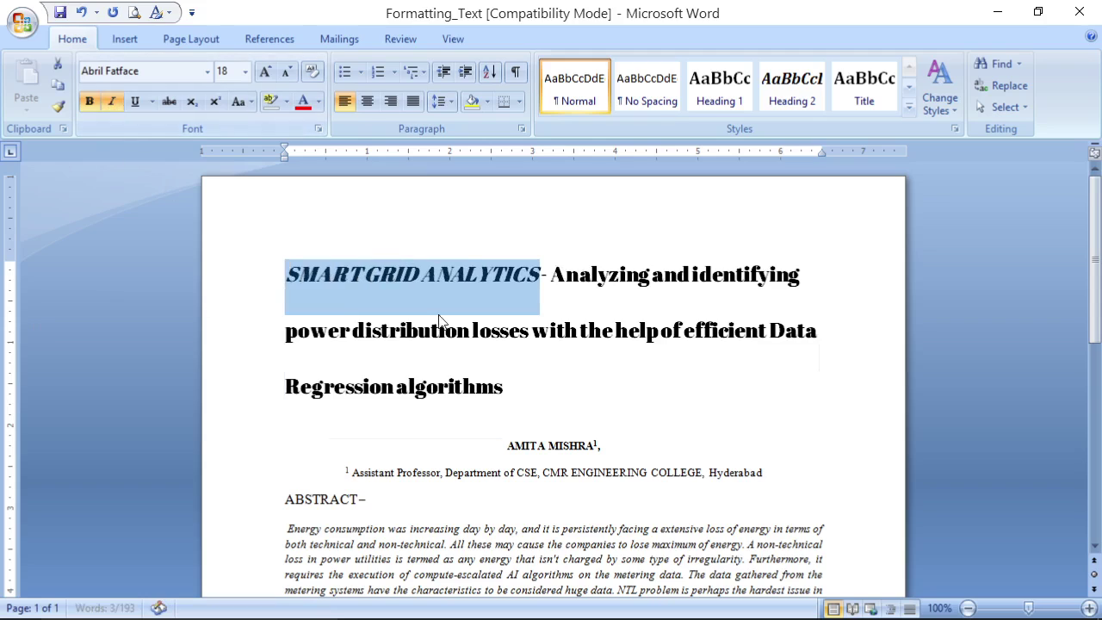
Reduce the title text from "Analyzing" through "algorithms" to font size 16
left_click_drag(549, 268, 506, 387)
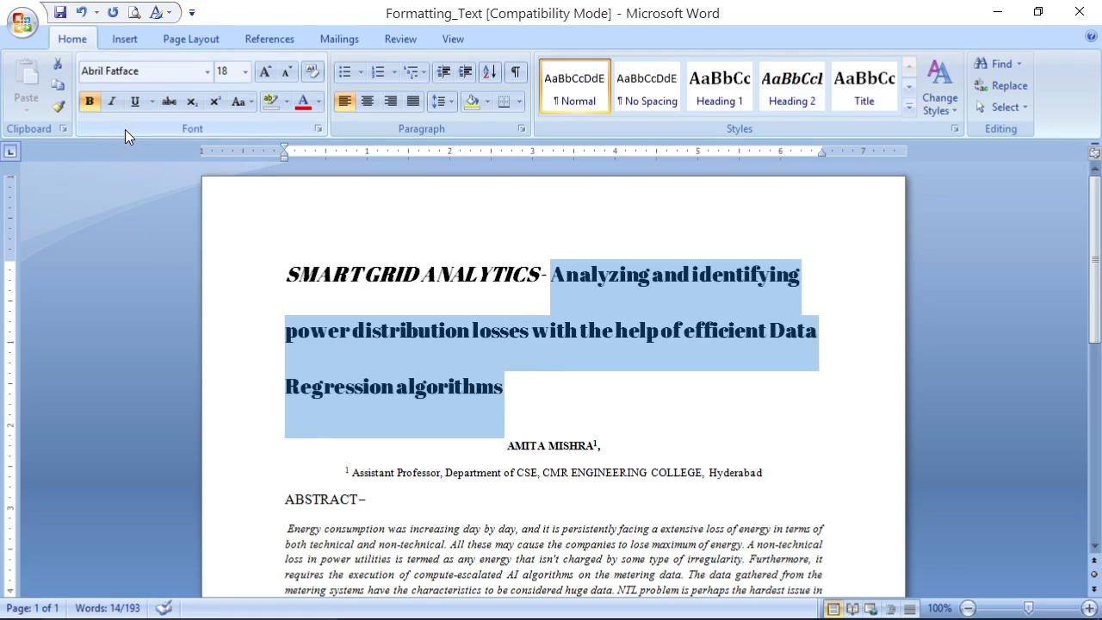
left_click(290, 71)
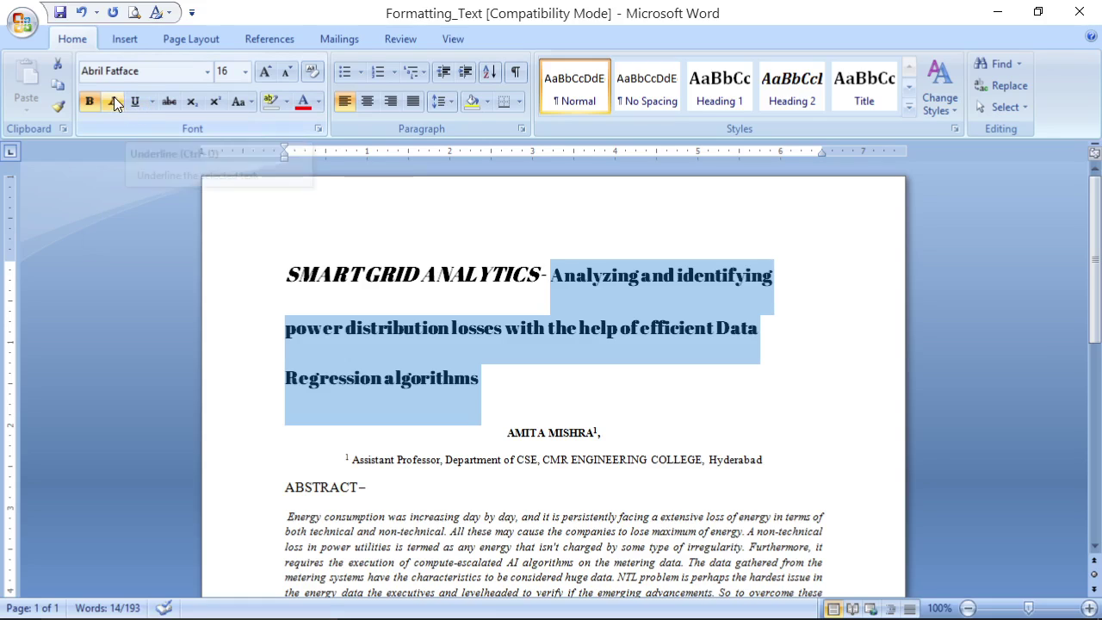
left_click(367, 274)
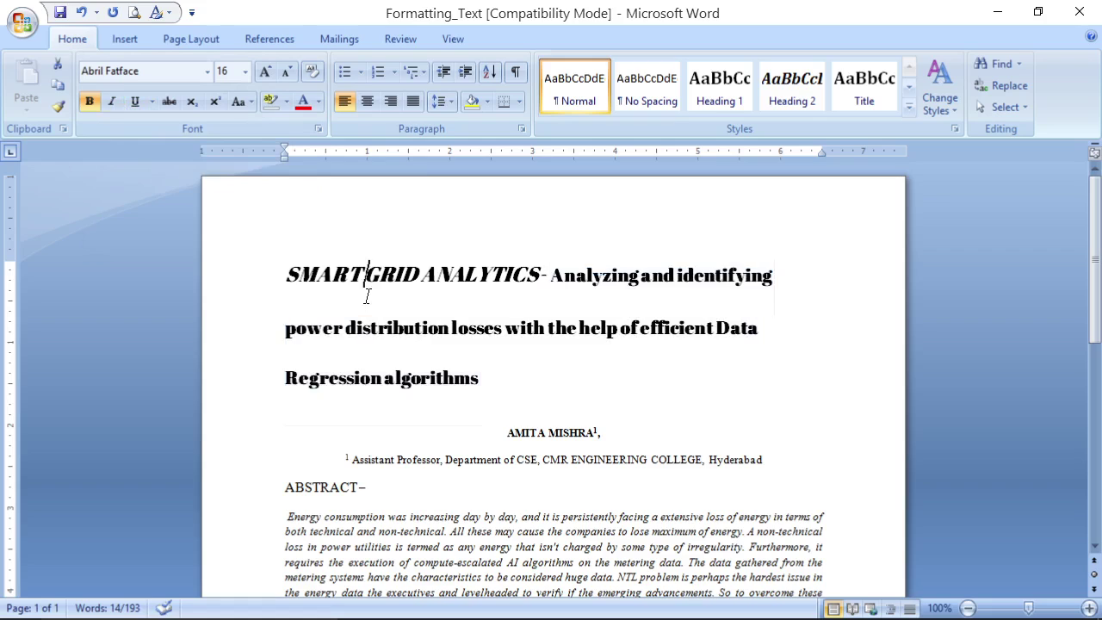
left_click(284, 274)
left_click_drag(284, 273, 540, 273)
left_click(549, 368)
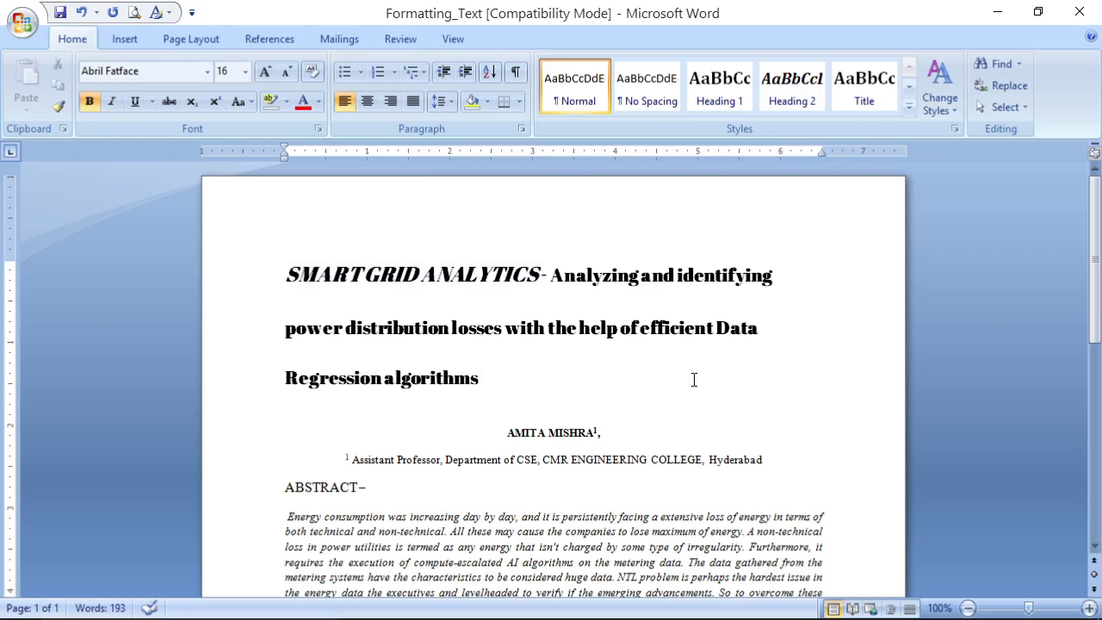
Apply a double underline to "Regression algorithms" at the end of the title
left_click(285, 377)
left_click_drag(285, 377, 410, 377)
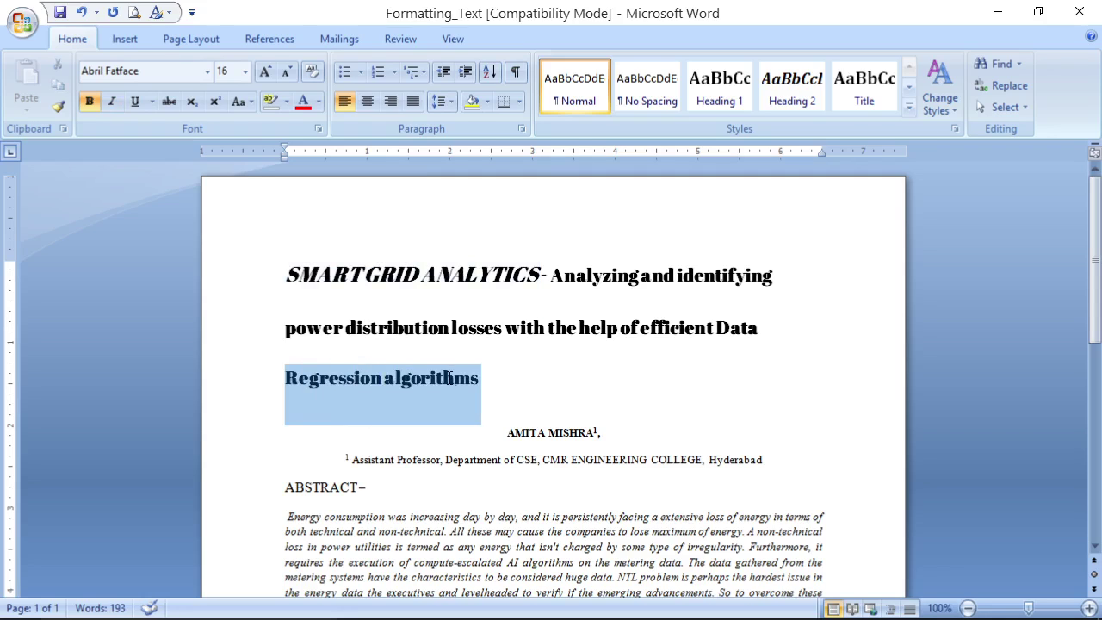
left_click(134, 100)
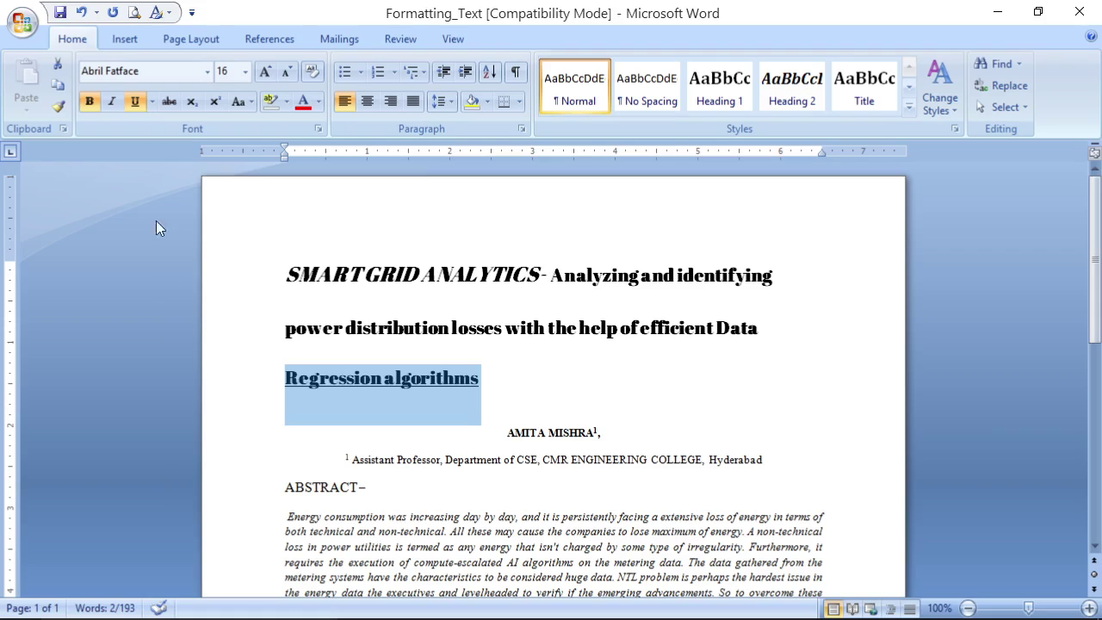
left_click(152, 102)
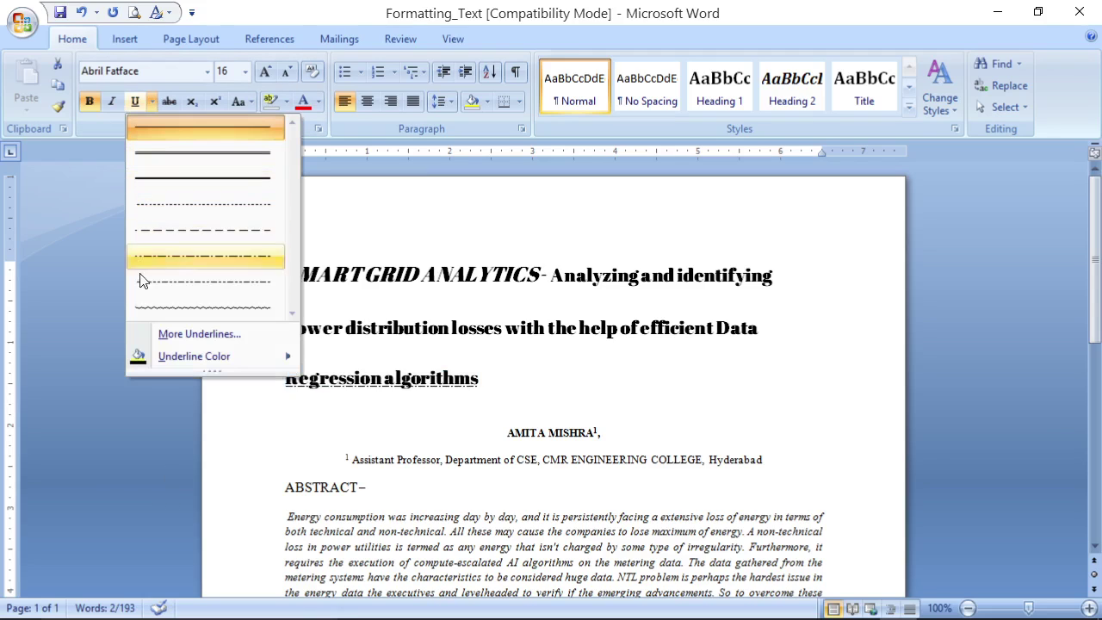
left_click(144, 154)
left_click(562, 373)
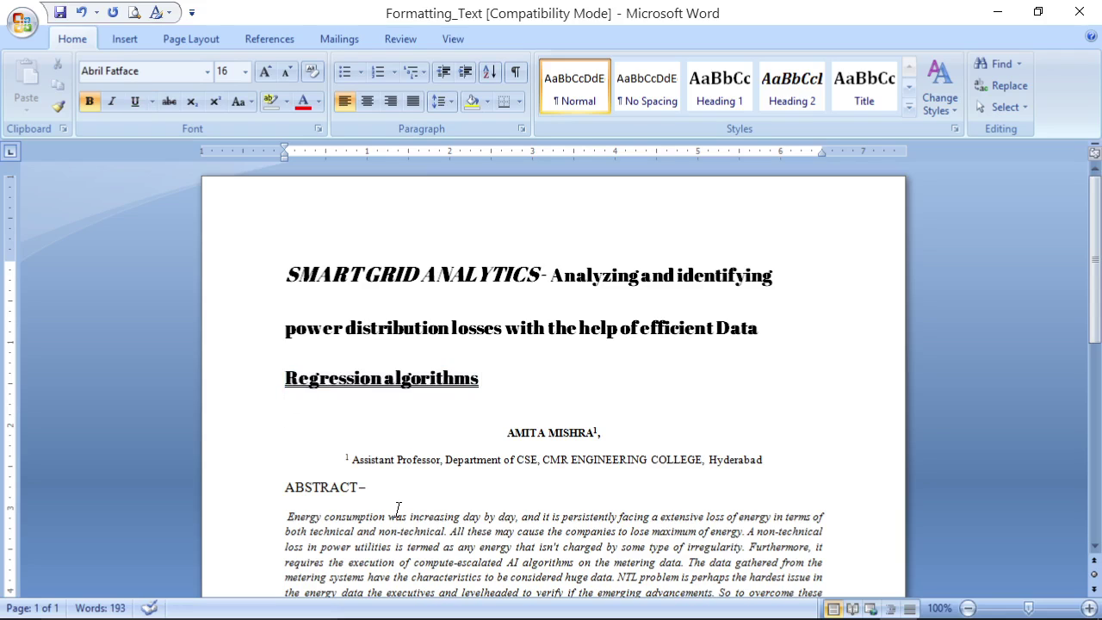
Change the font of the title text from "Analyzing" through "Data" to MingLiU_HKSCS-ExtB
left_click_drag(550, 274, 757, 329)
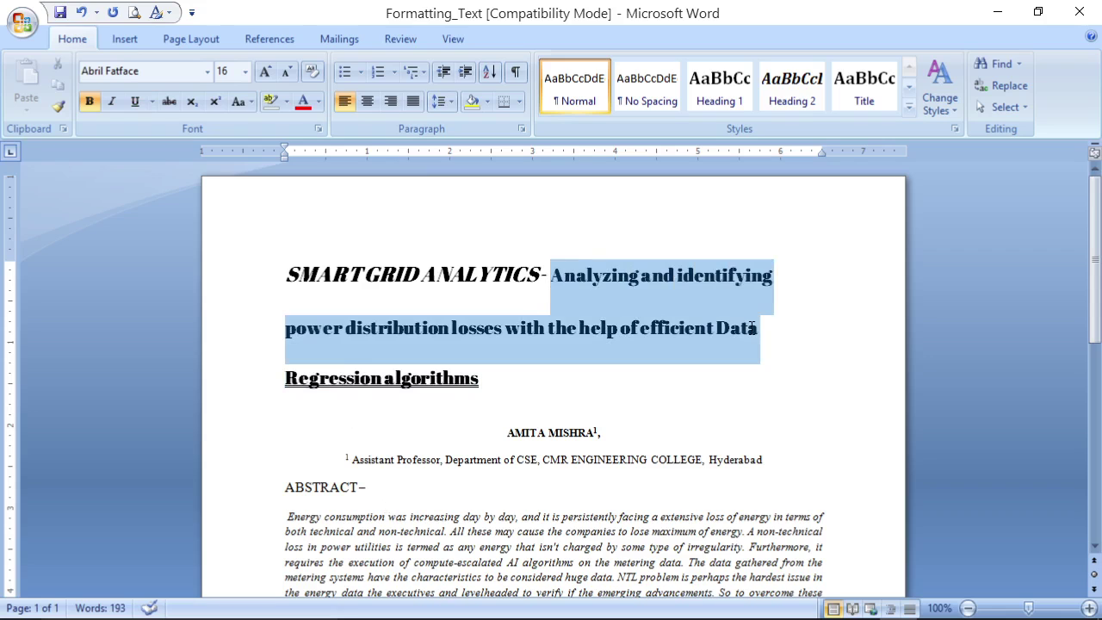
left_click(206, 71)
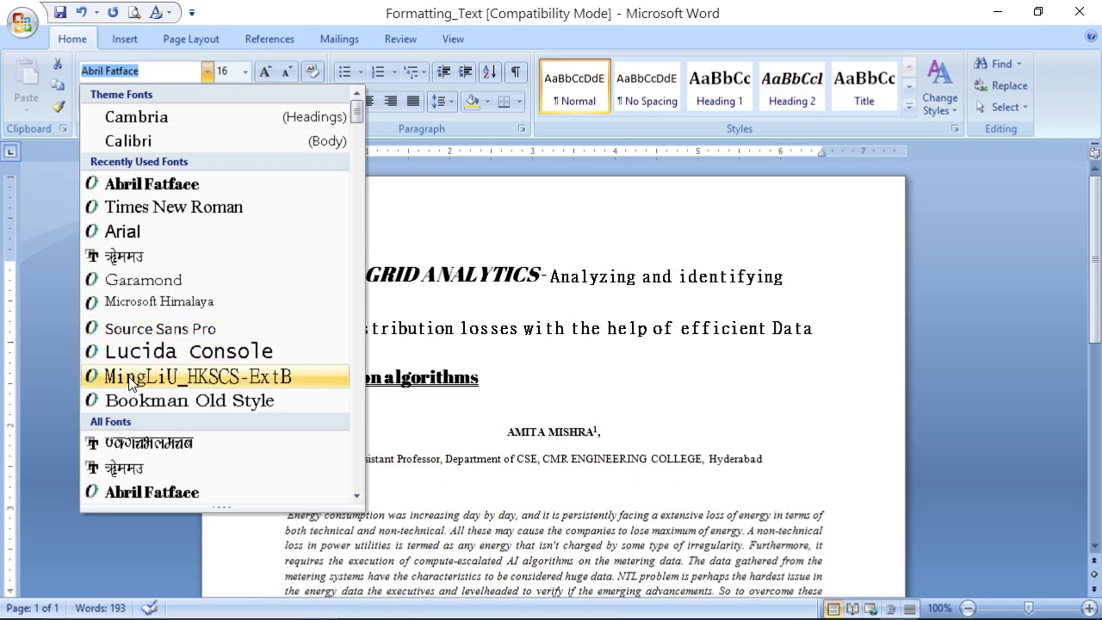
left_click(133, 381)
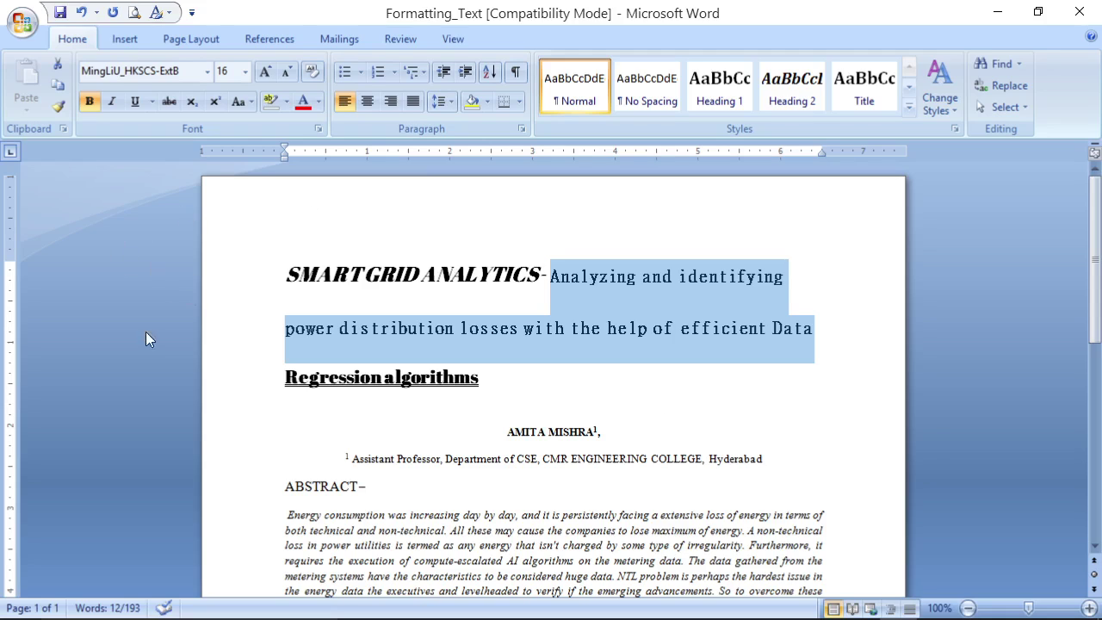
left_click(577, 404)
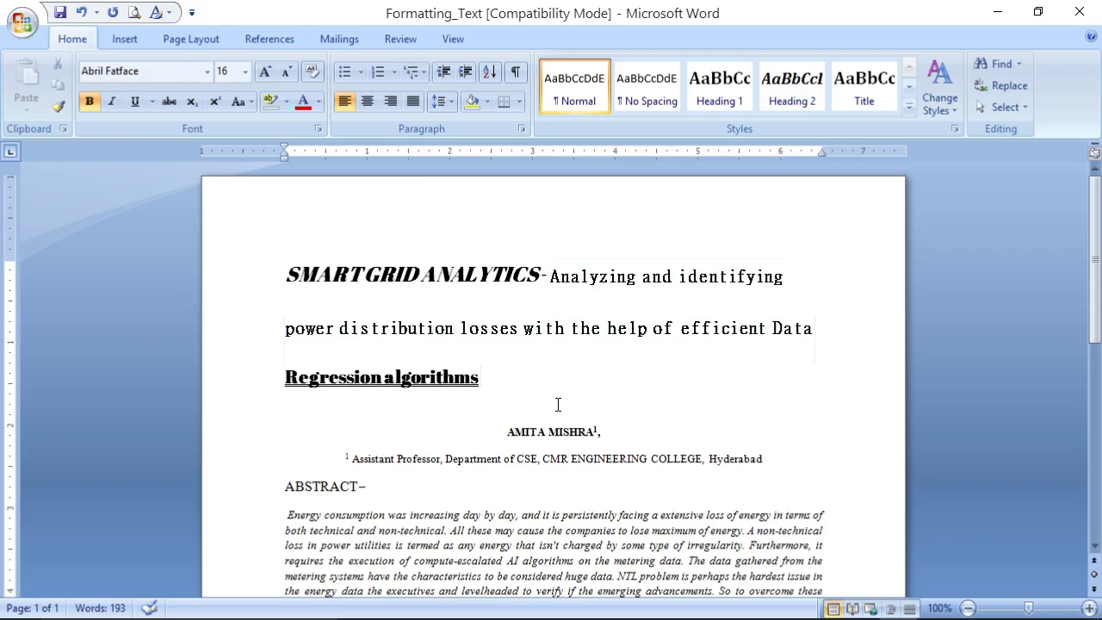
Apply strikethrough to the word "losses" in the title
left_click_drag(460, 327, 518, 328)
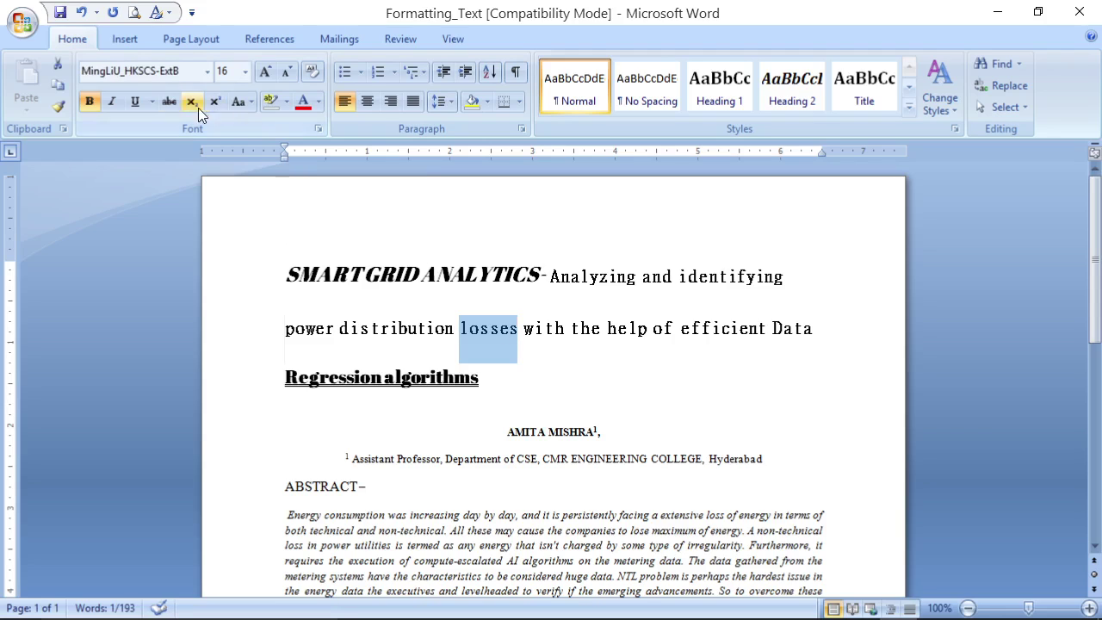
left_click(167, 103)
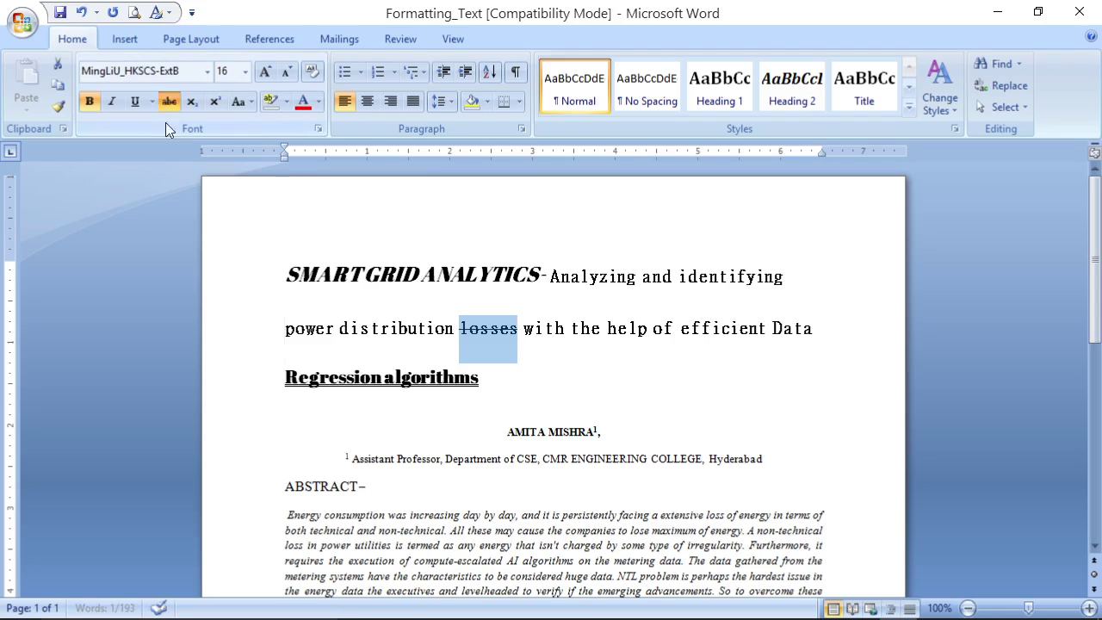
left_click(188, 327)
left_click(501, 396)
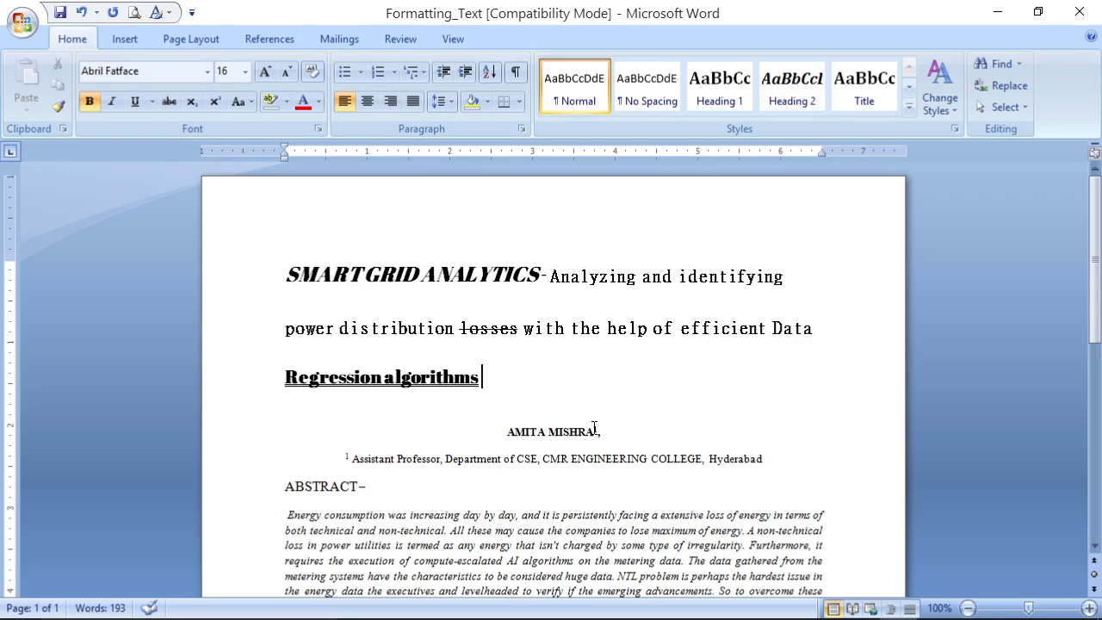
Replace the punctuation after the author's name below the title with a 2
left_click_drag(592, 428, 599, 428)
key("Delete")
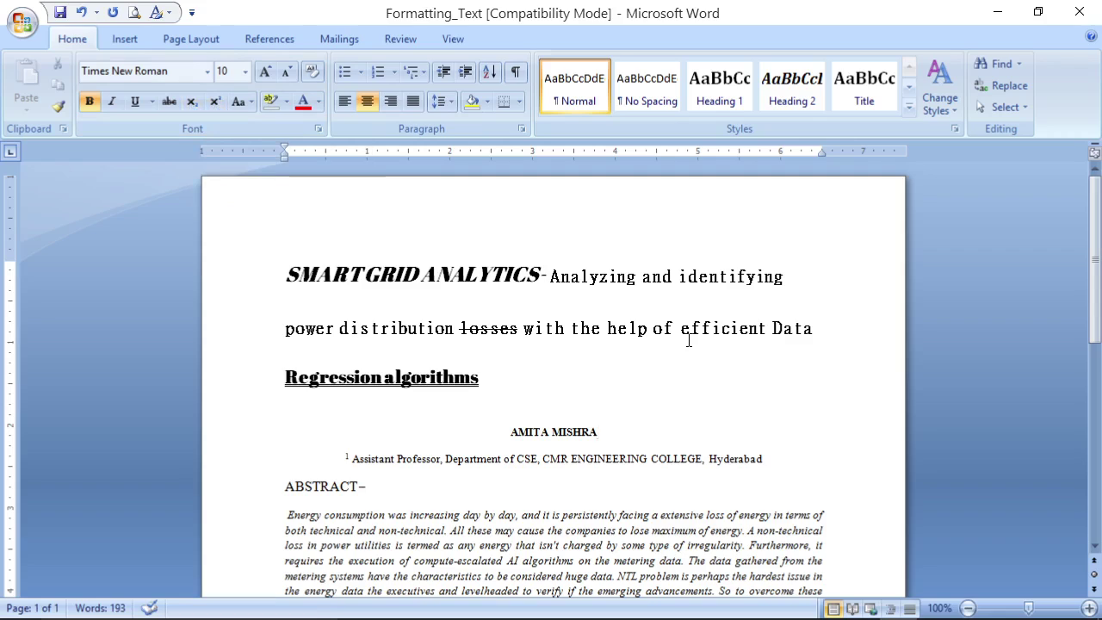
type("2")
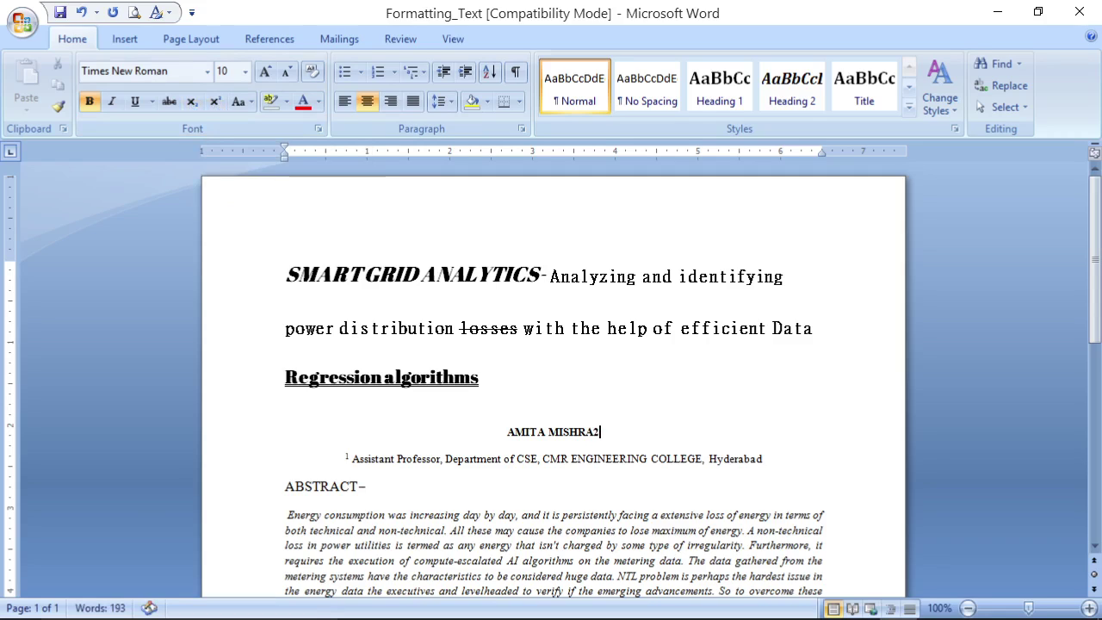
Try subscript on the 2 after the author's name, and format it as superscript instead
key("shift+Left")
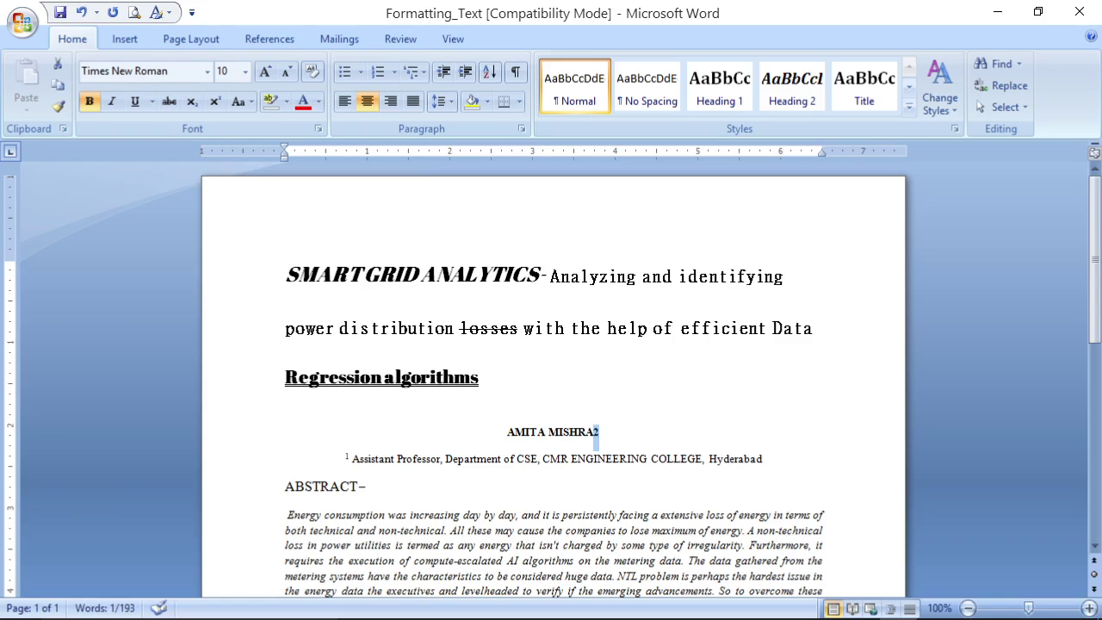
left_click(193, 101)
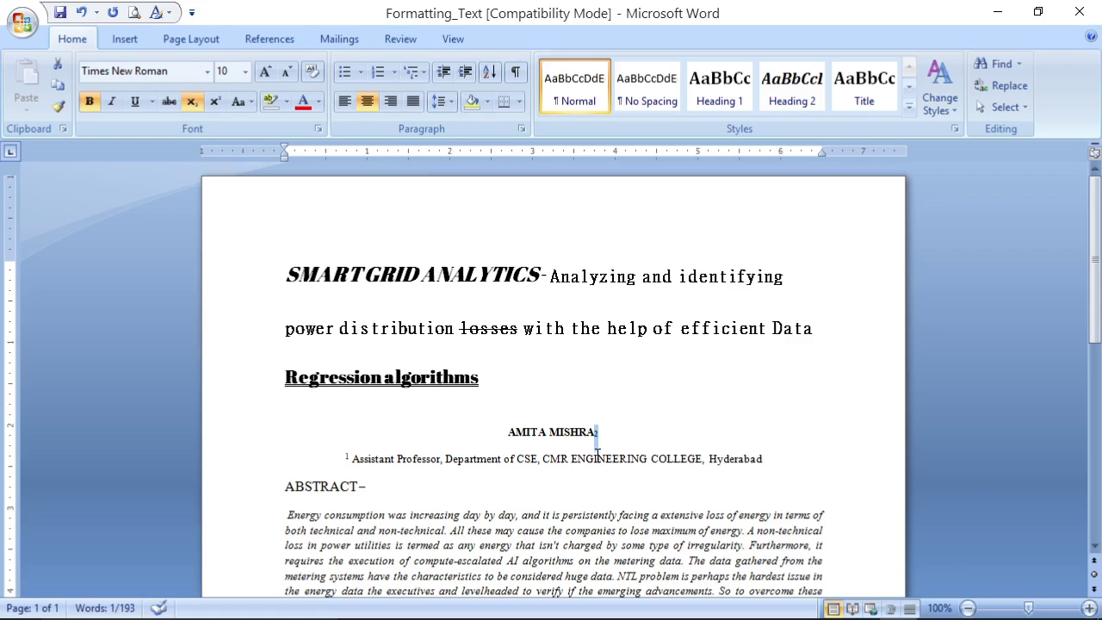
left_click(191, 103)
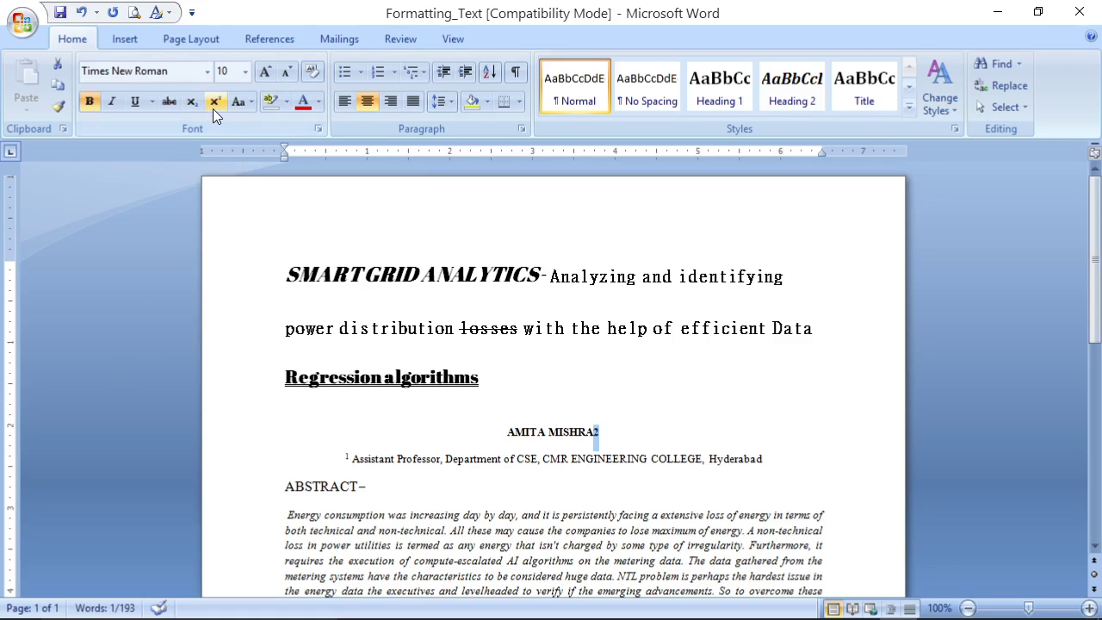
left_click(214, 103)
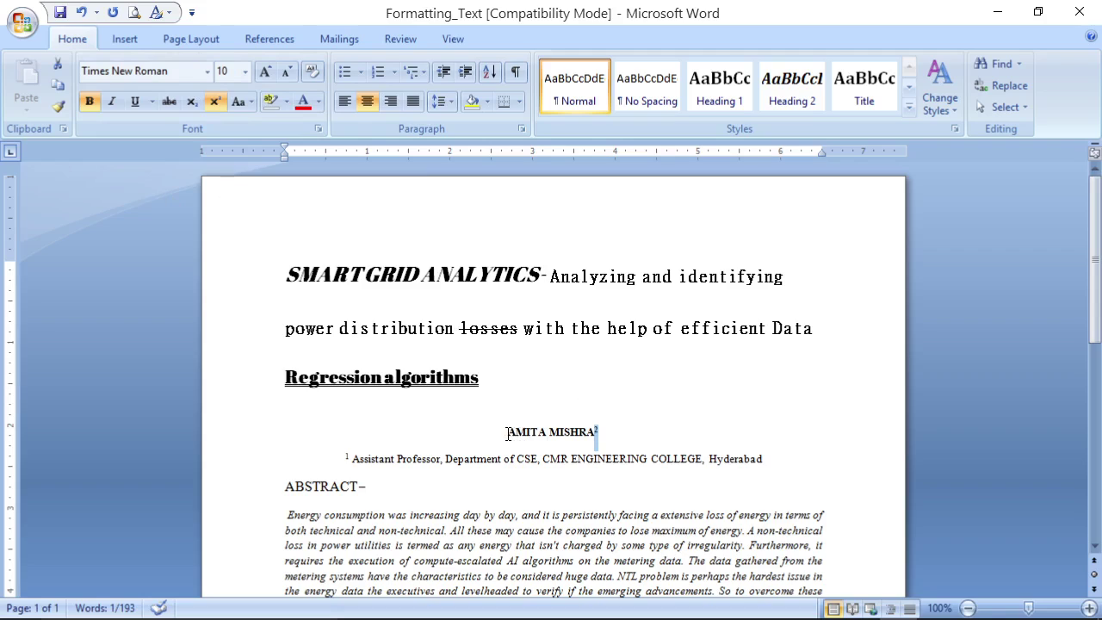
Change the author's name below the title to sentence case, leaving out the superscript 2
left_click(240, 107)
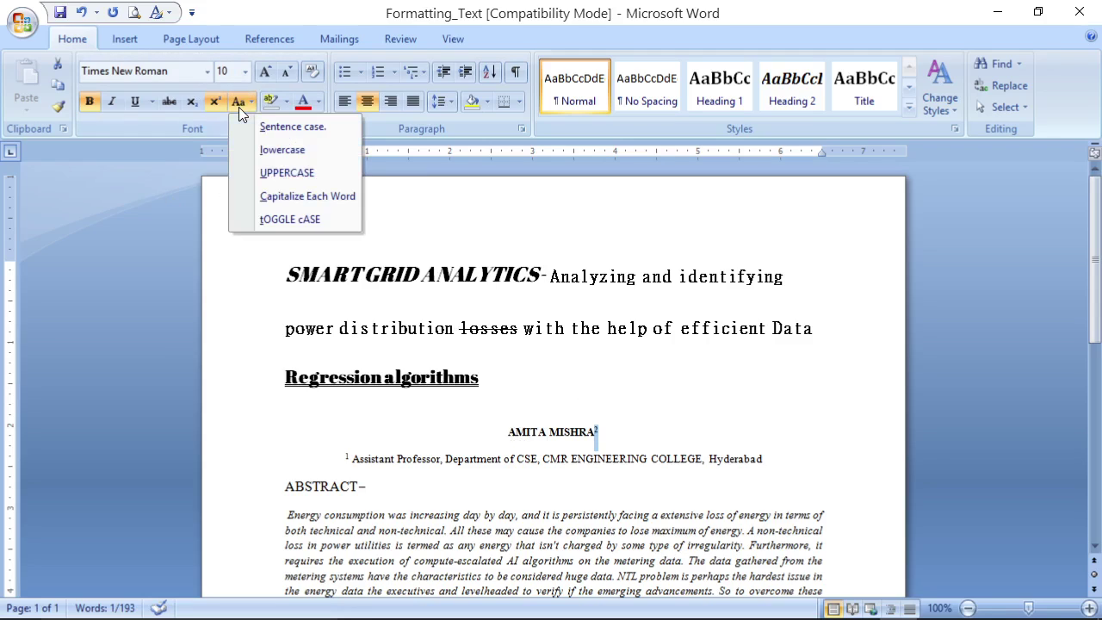
left_click(182, 196)
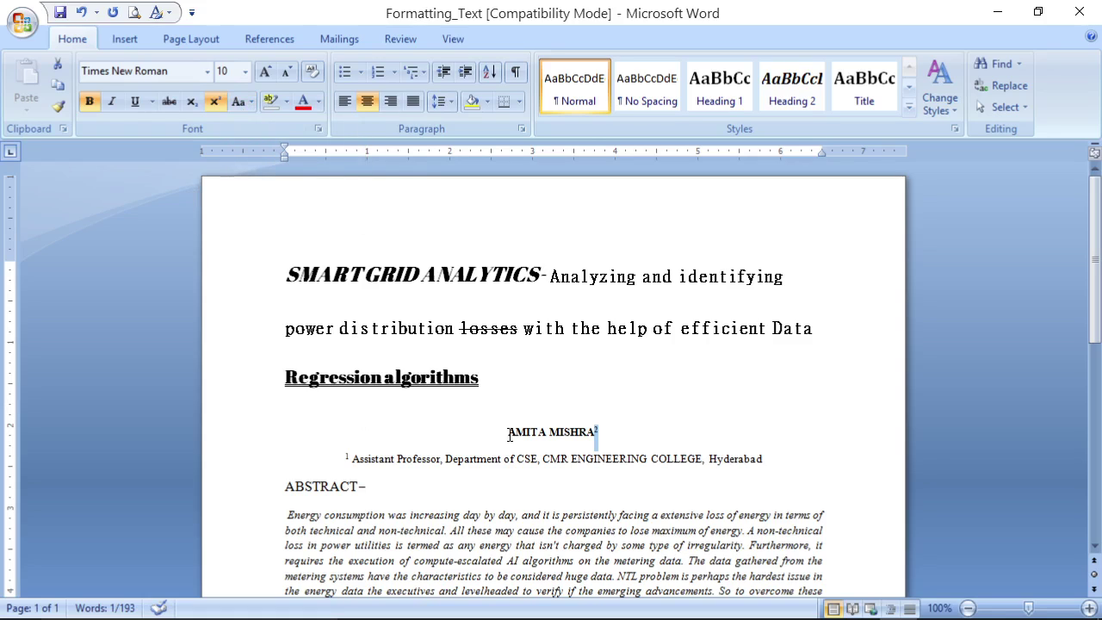
left_click_drag(509, 435, 594, 434)
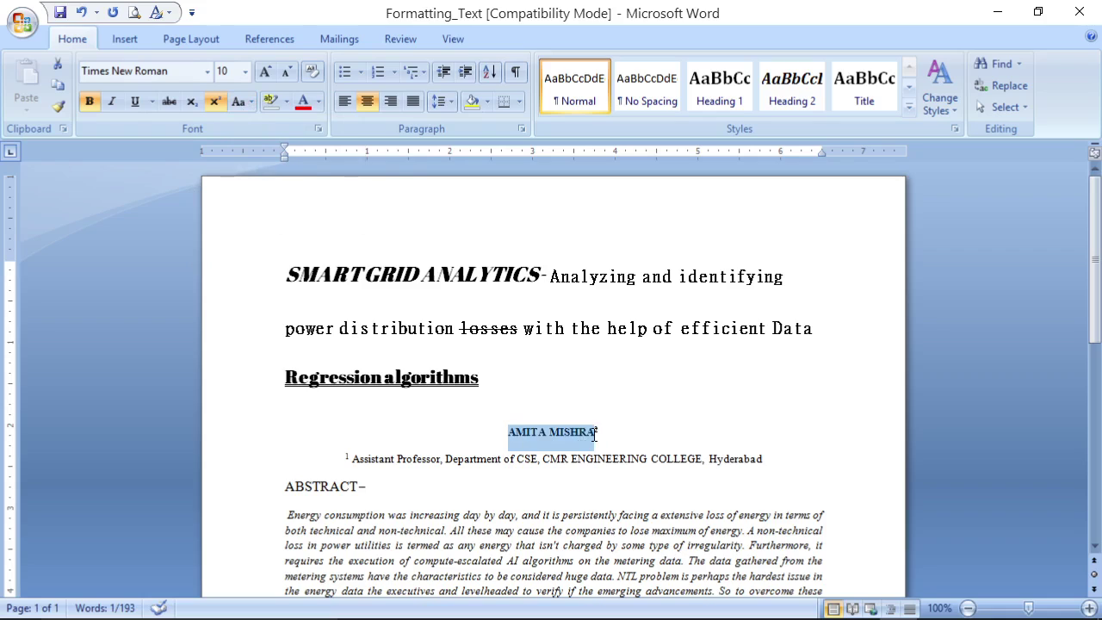
left_click(251, 104)
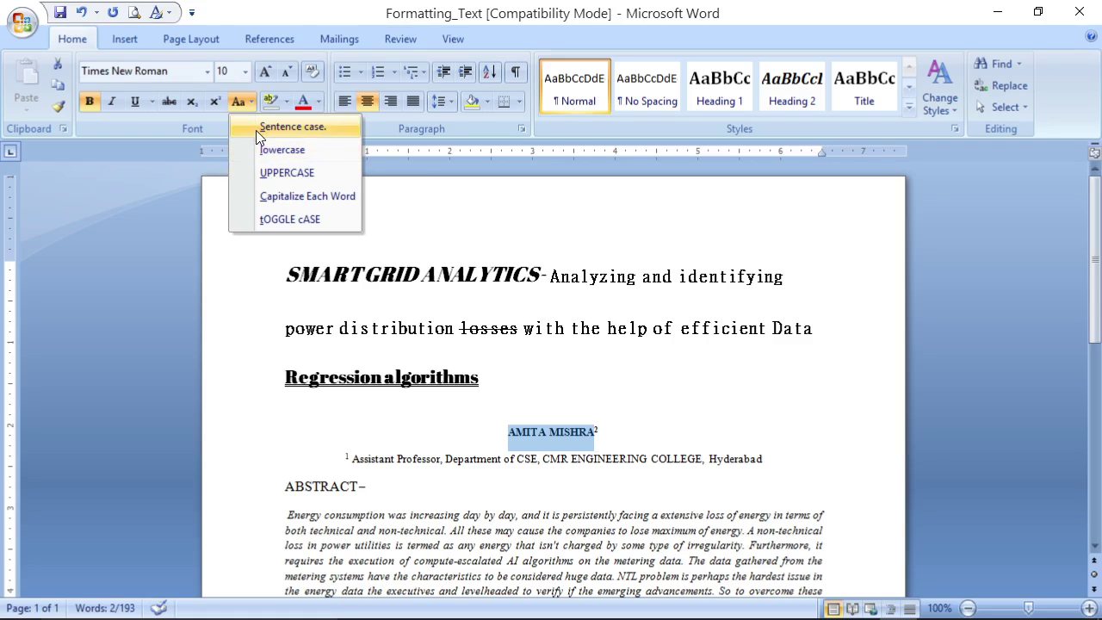
left_click(256, 131)
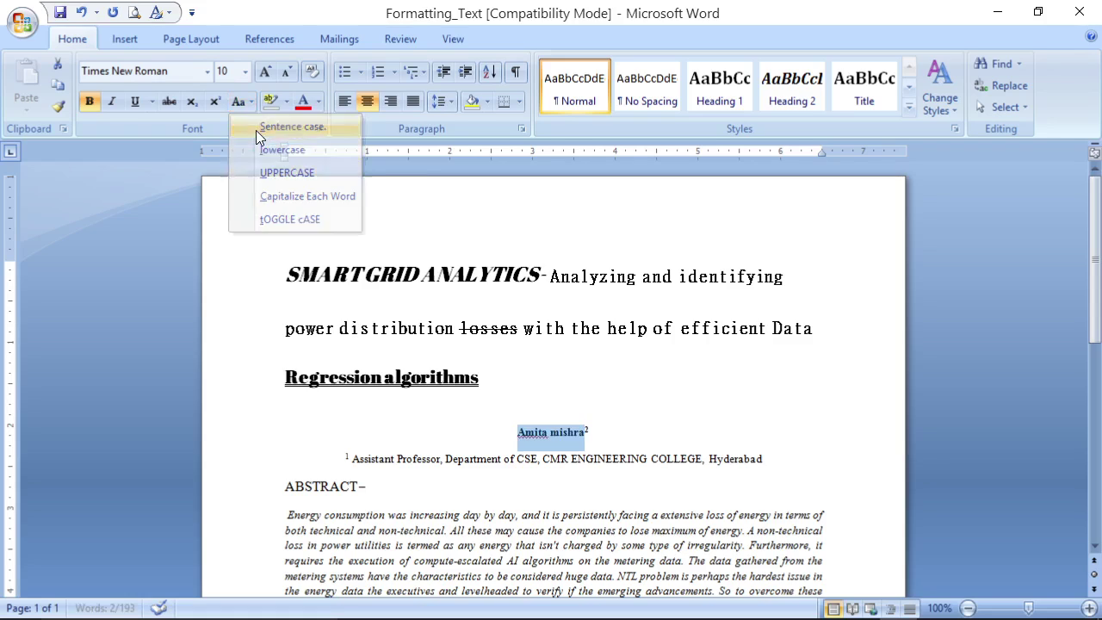
left_click(706, 480)
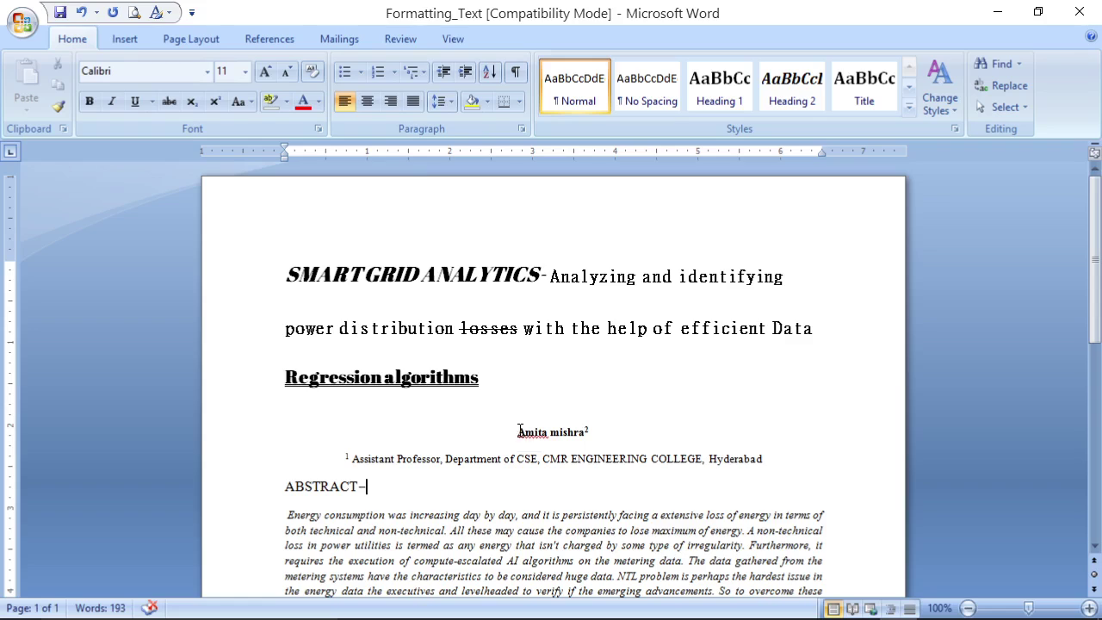
Change the author's name to lowercase
left_click_drag(516, 431, 588, 432)
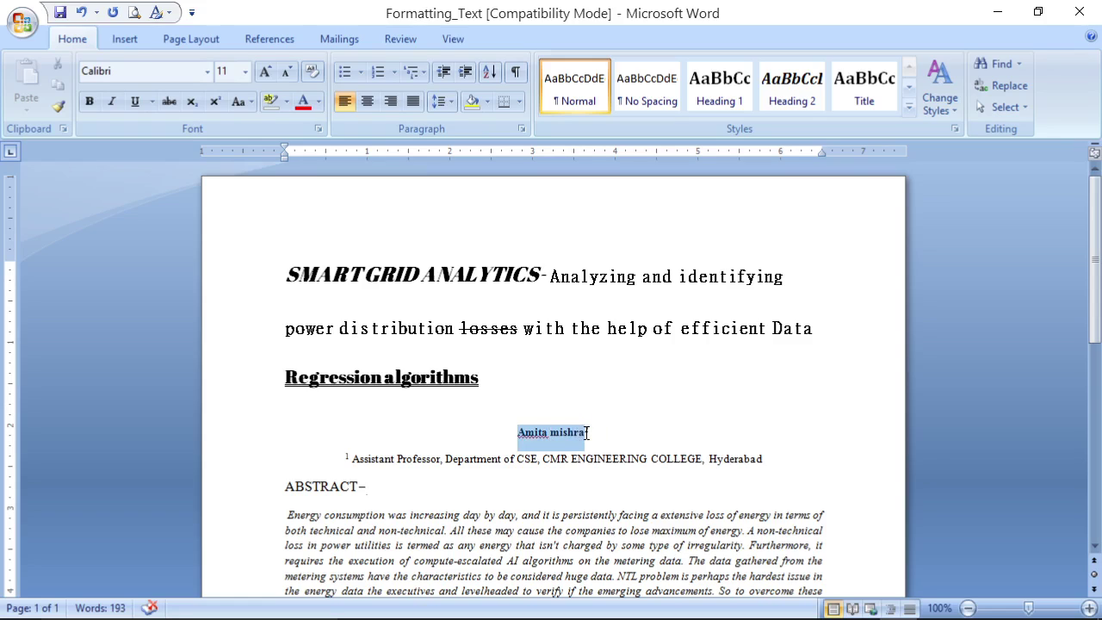
left_click(246, 102)
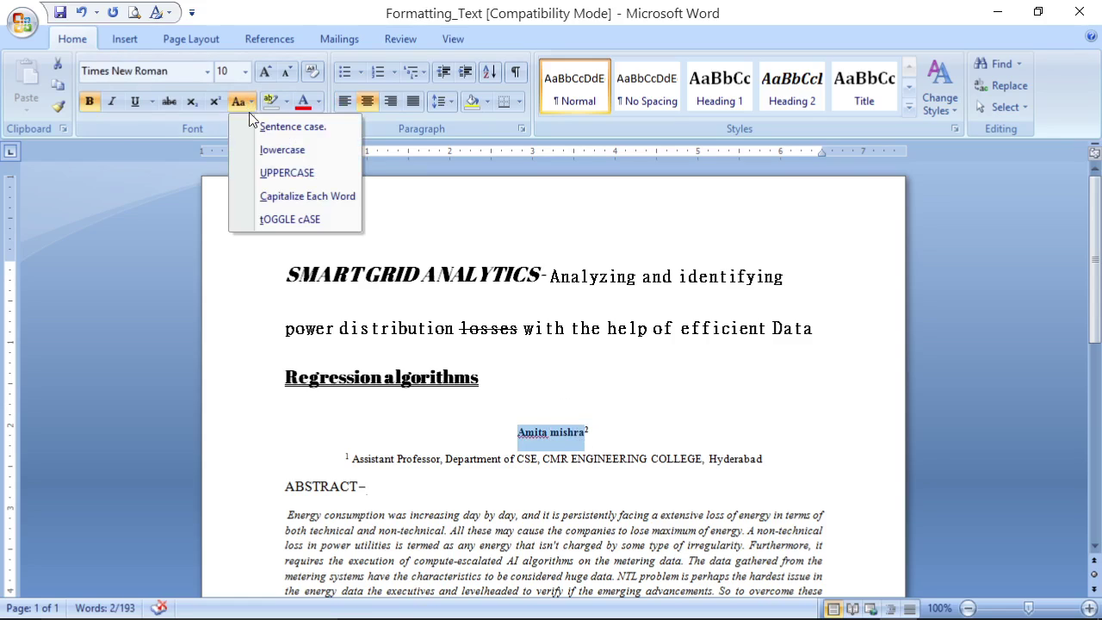
left_click(253, 151)
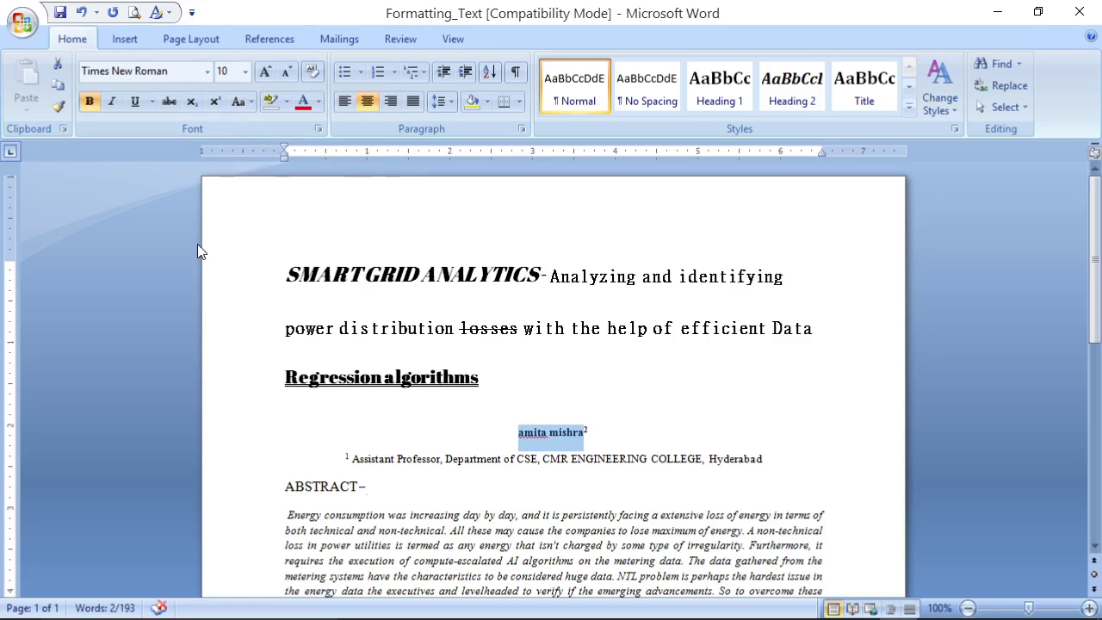
Convert the author's name to UPPERCASE, and switch it to Capitalize Each Word
left_click(253, 102)
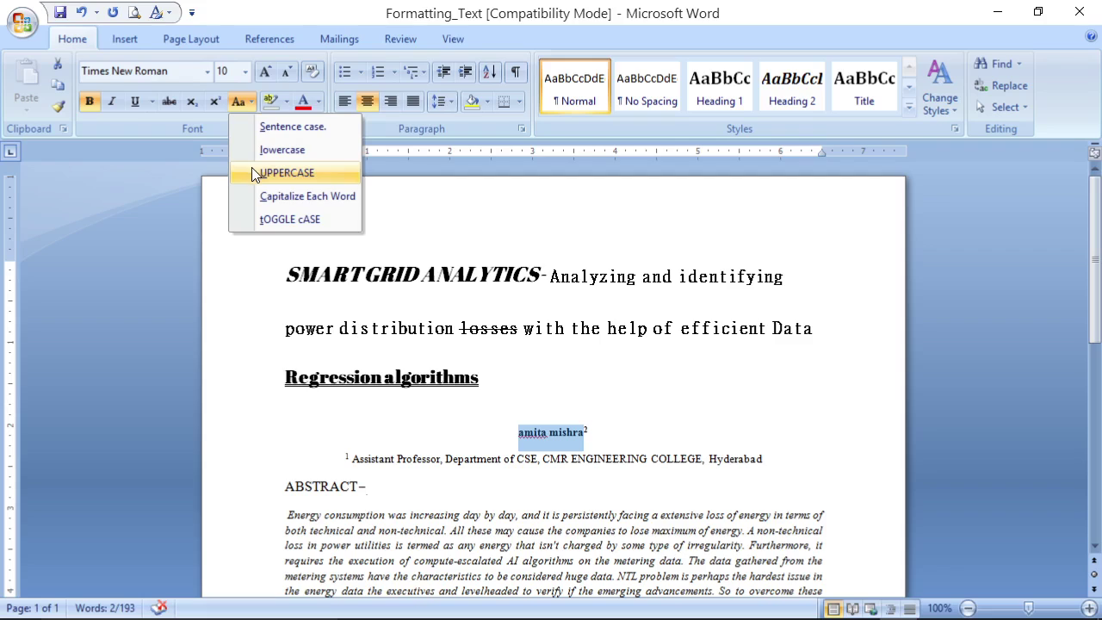
left_click(251, 173)
left_click(251, 105)
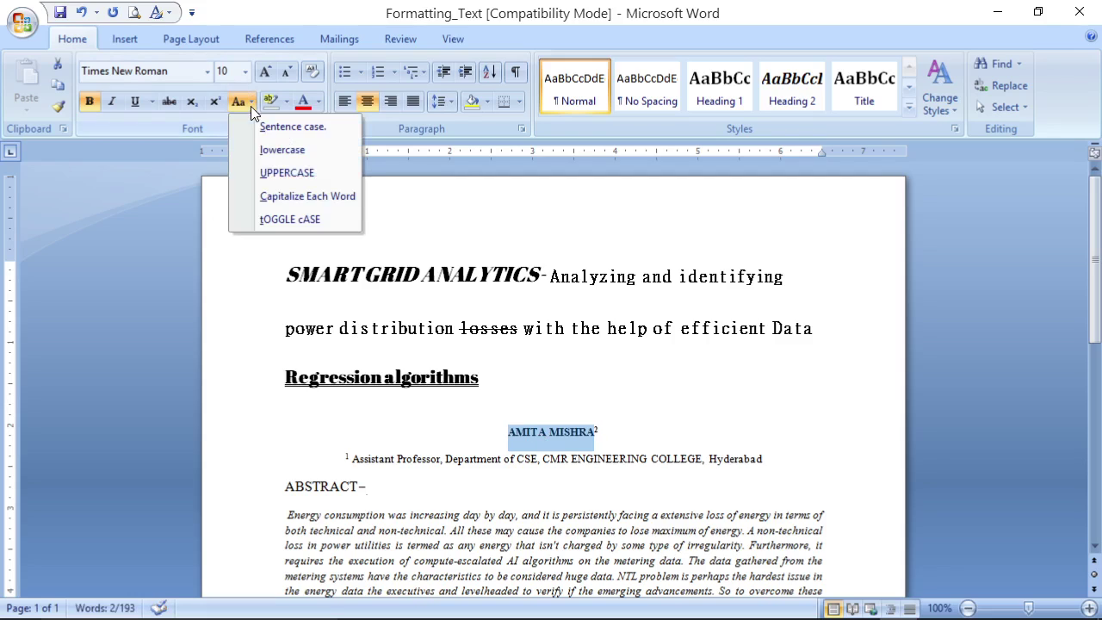
left_click(250, 195)
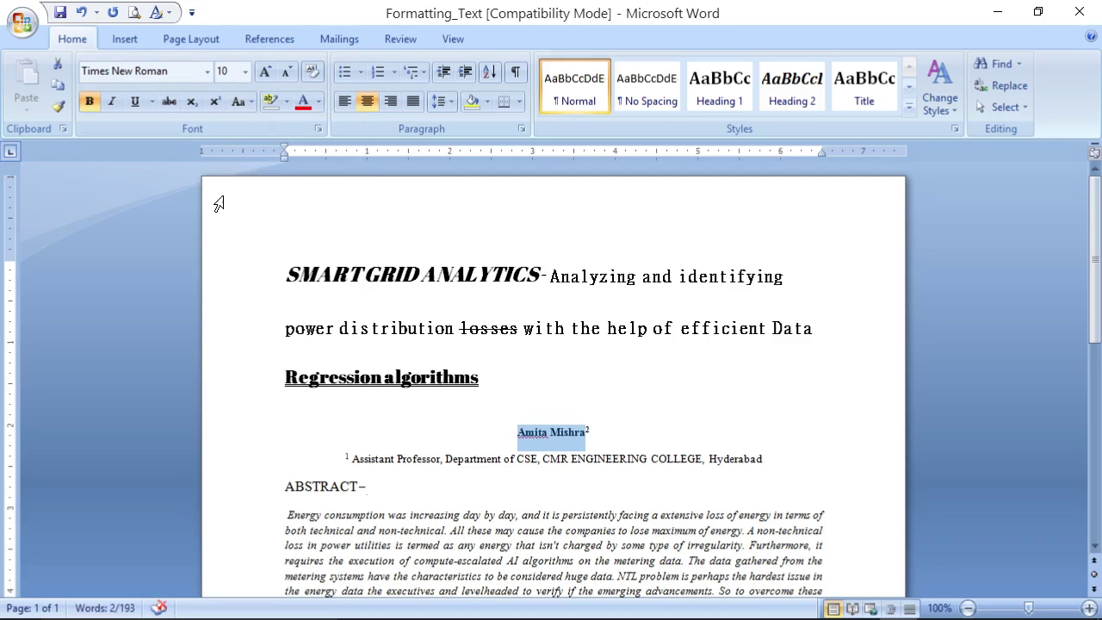
Apply toggle case to the author's name, and return it to UPPERCASE
left_click(240, 100)
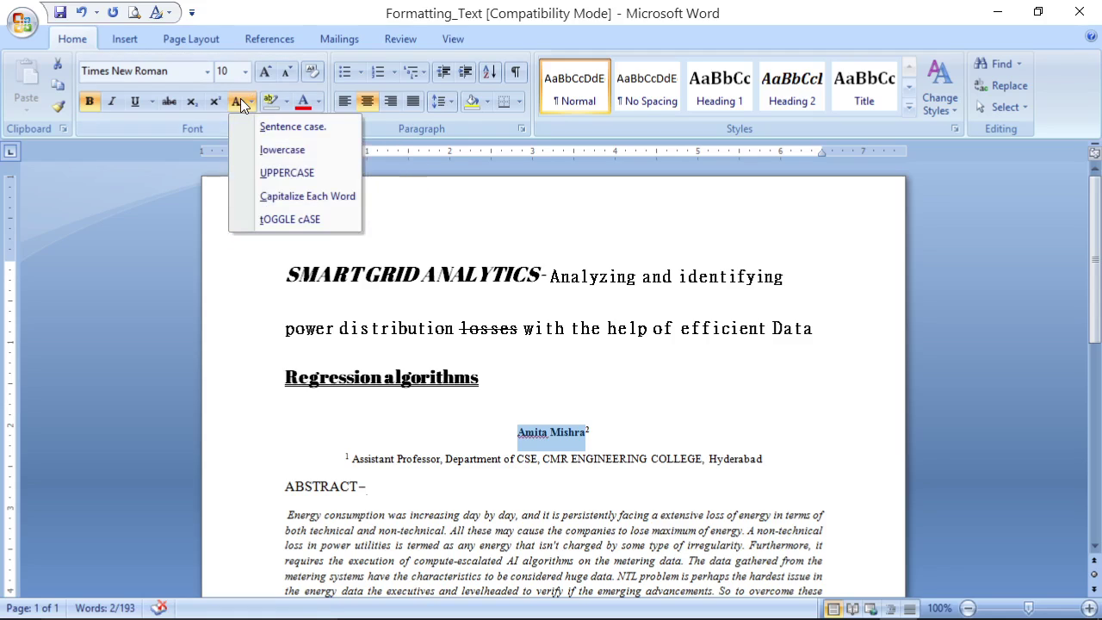
left_click(274, 218)
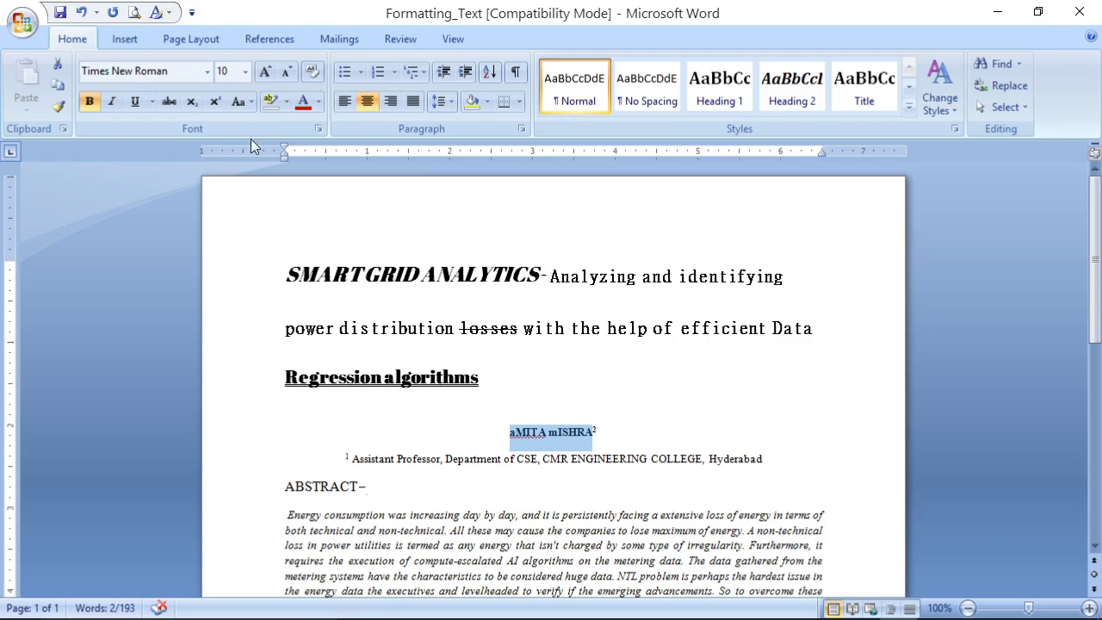
left_click(251, 103)
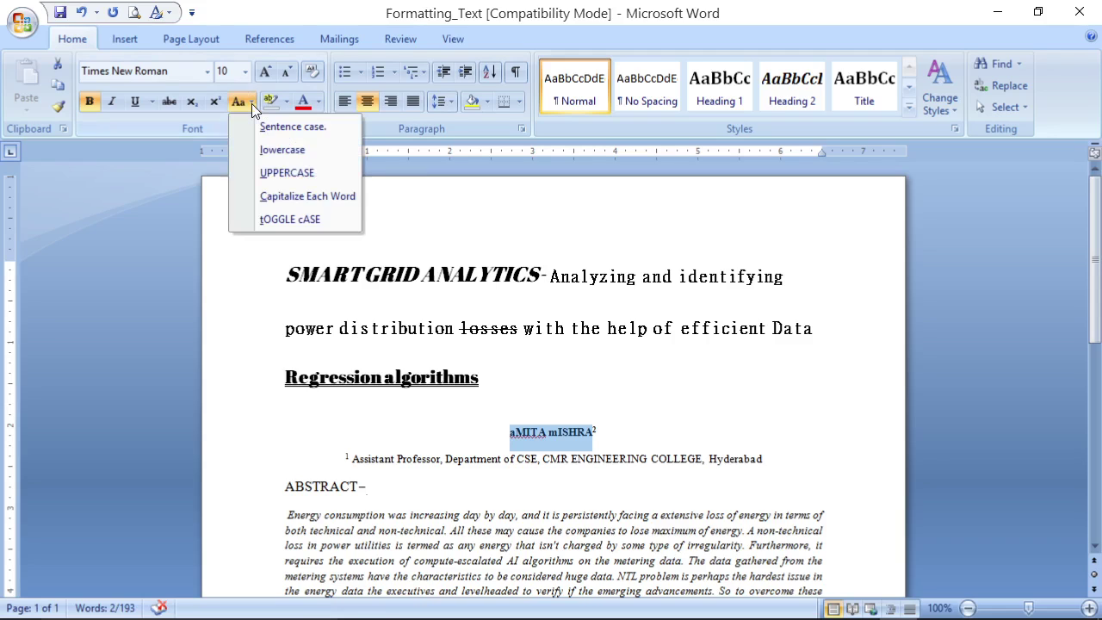
left_click(251, 172)
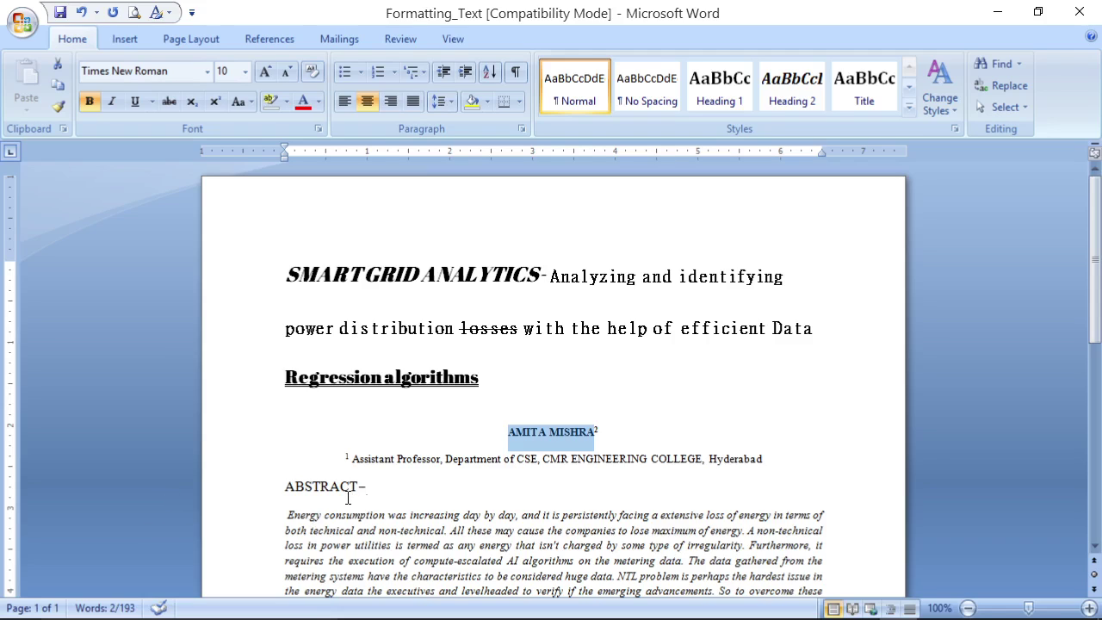
Delete the space between the superscript 1 and "Assistant Professor" in the affiliation line
left_click(349, 457)
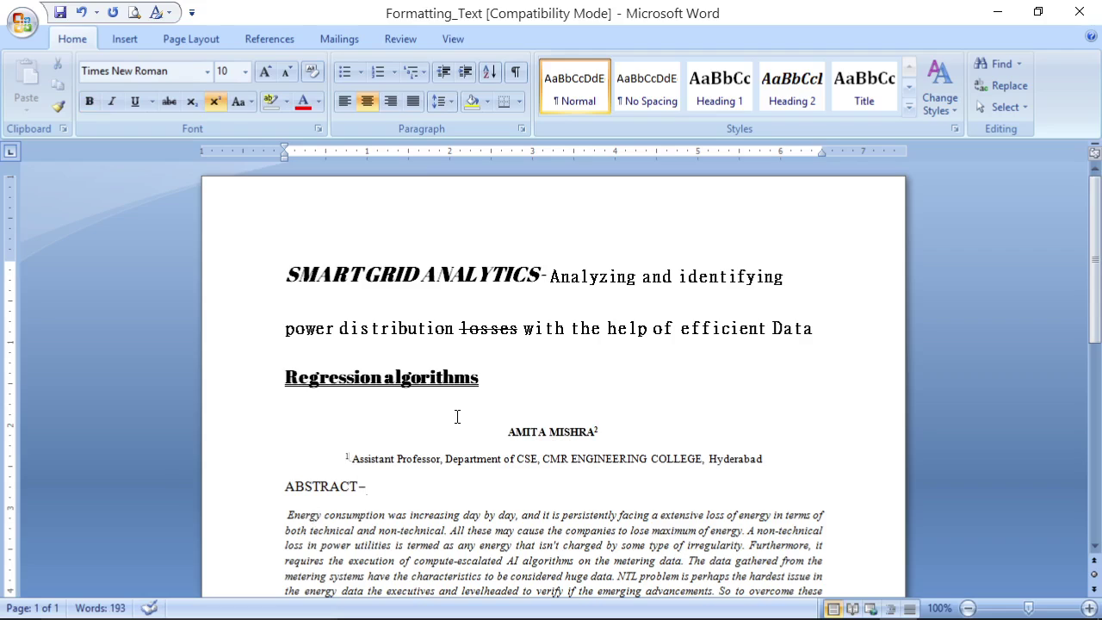
key("BackSpace")
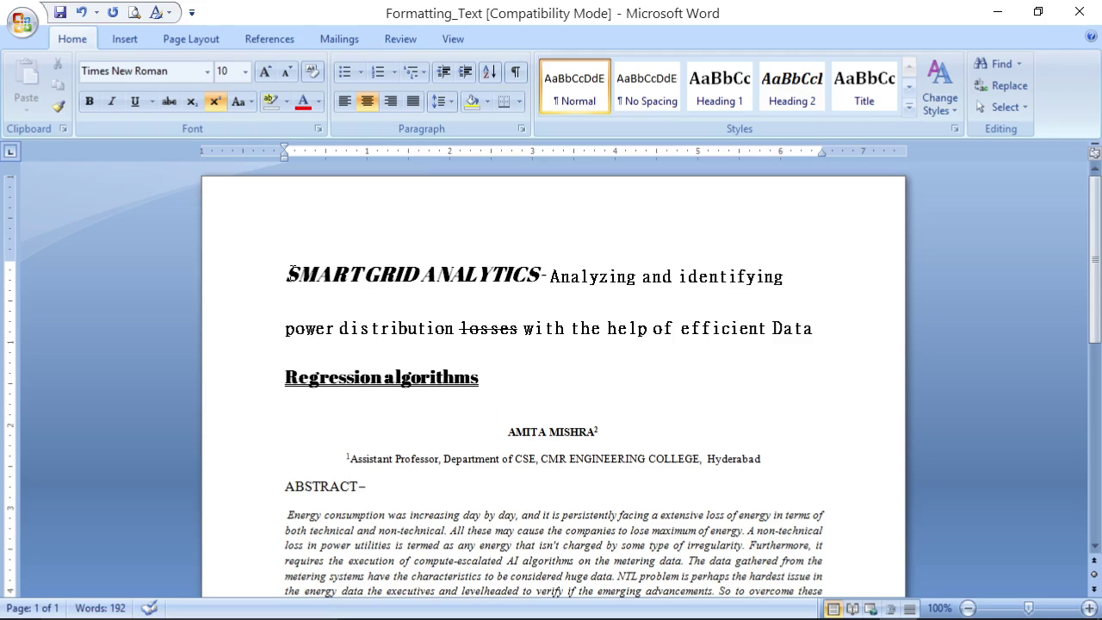
Highlight "SMART GRID ANALYTICS" in the title with bright green
left_click_drag(290, 274, 539, 274)
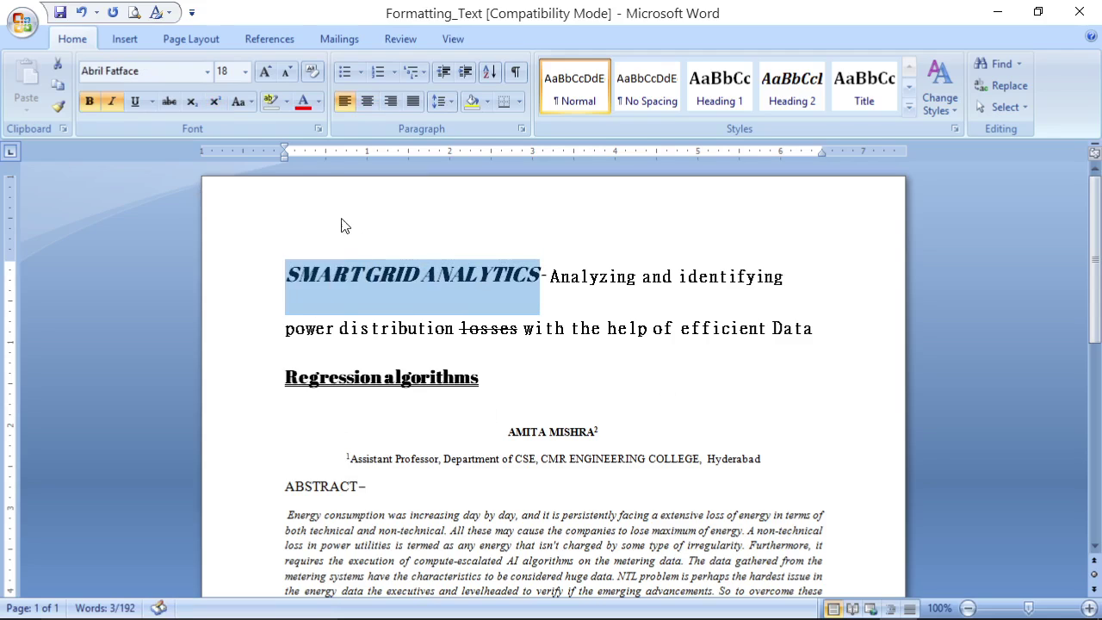
left_click(285, 104)
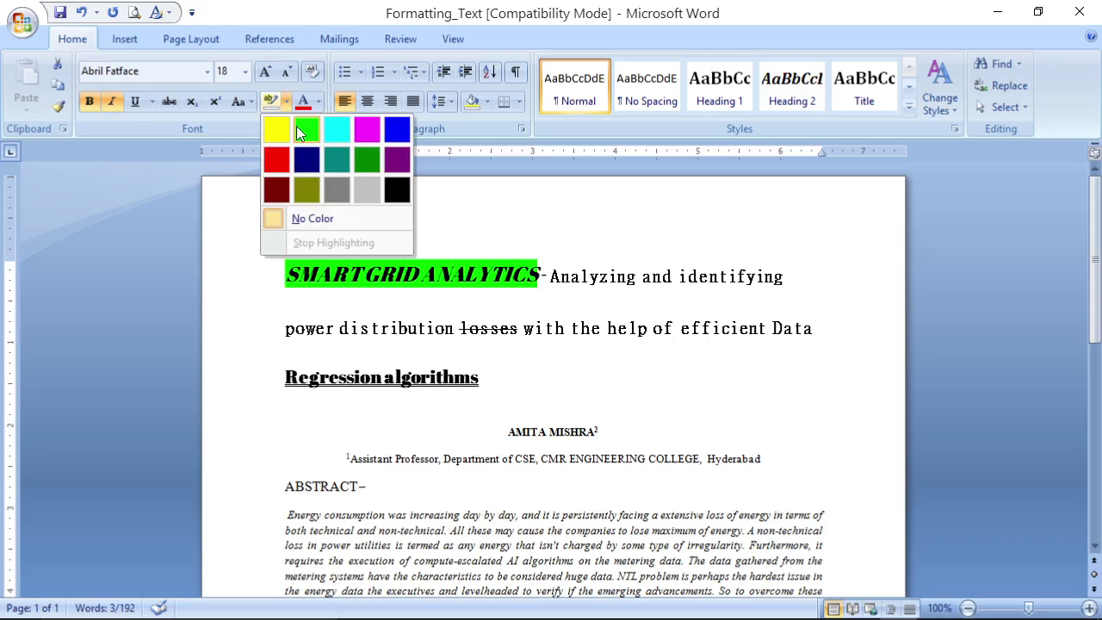
left_click(302, 129)
key("Right")
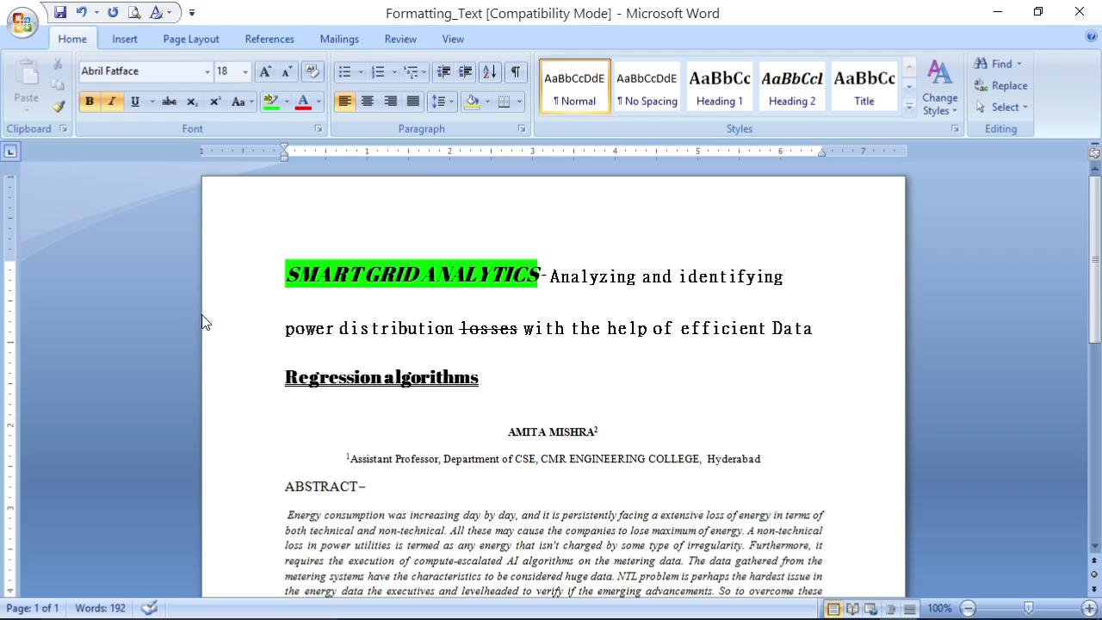
Set the font color of "SMART GRID ANALYTICS" in the title to a darker orange theme shade
left_click(320, 101)
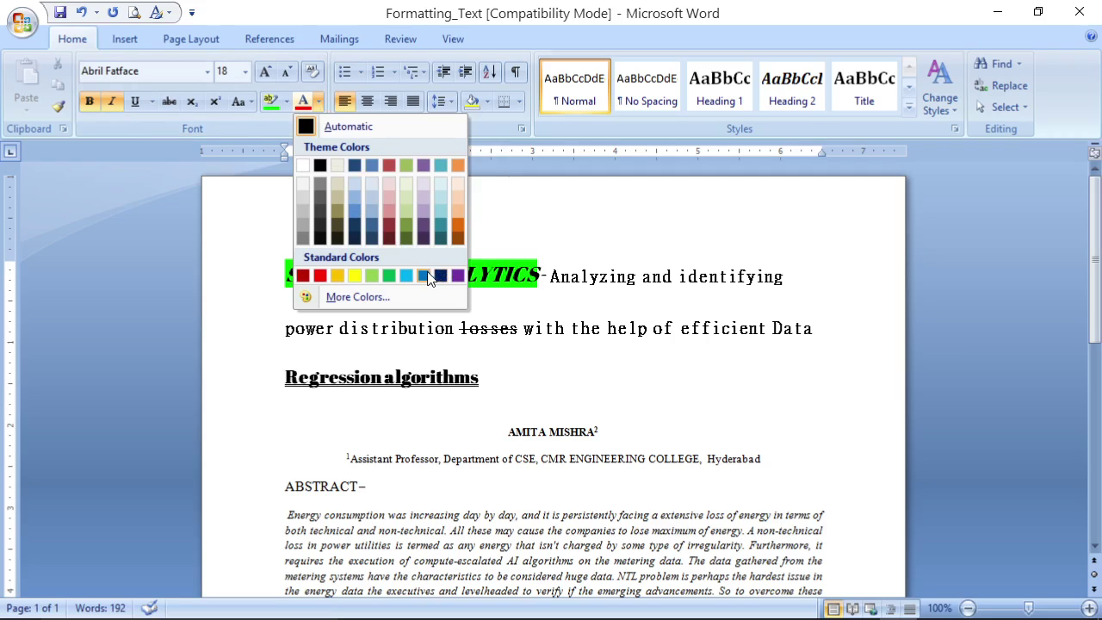
left_click(457, 275)
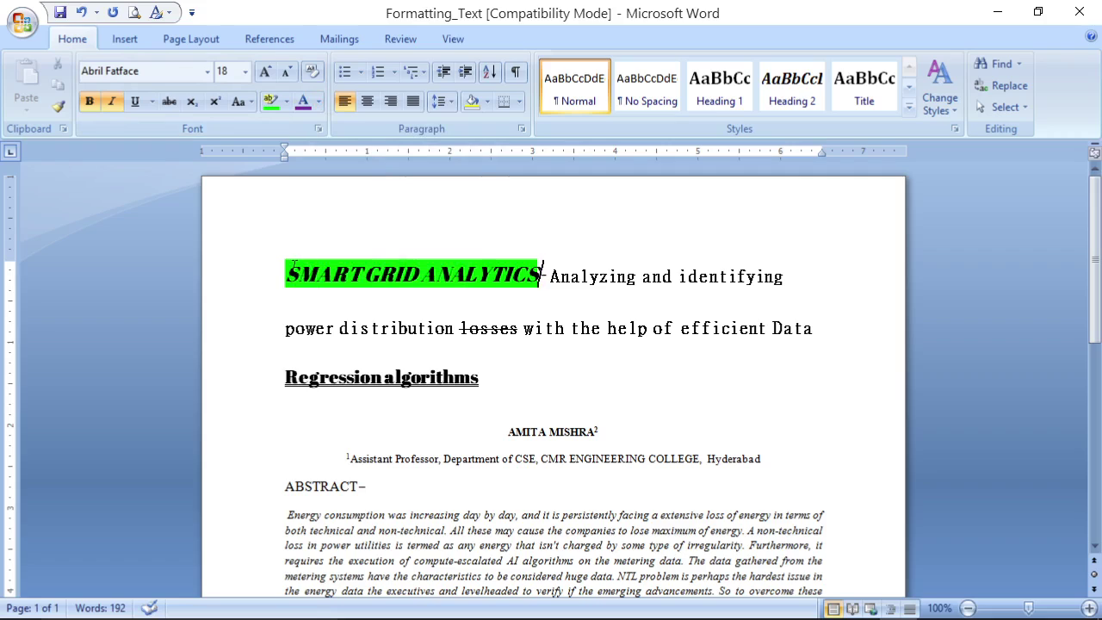
left_click_drag(285, 272, 483, 270)
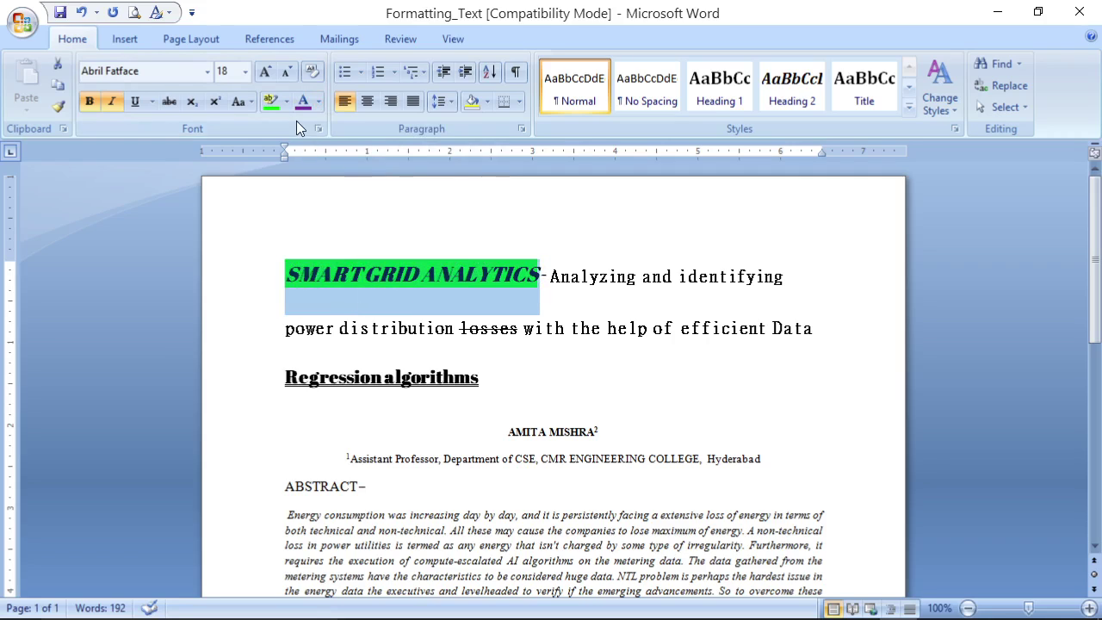
left_click(317, 101)
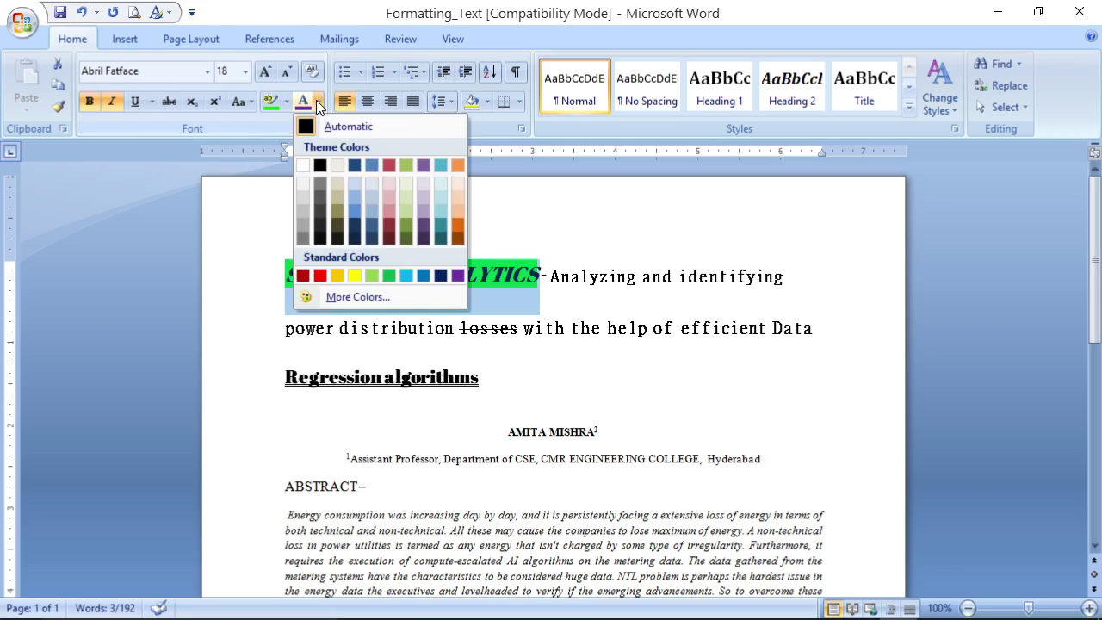
left_click(457, 229)
left_click(219, 298)
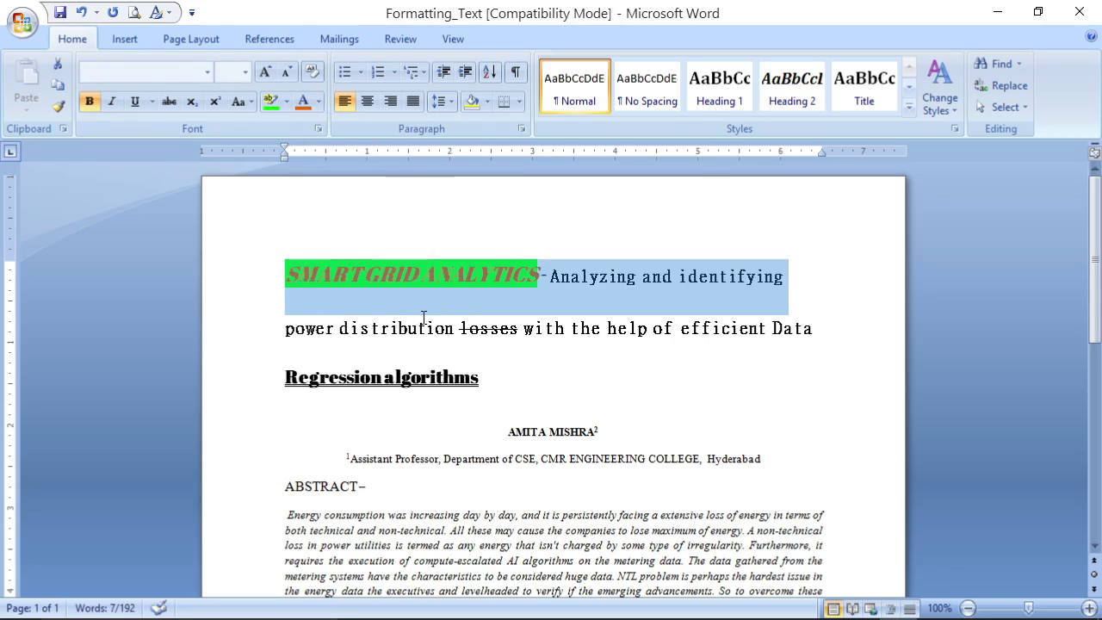
left_click(425, 328)
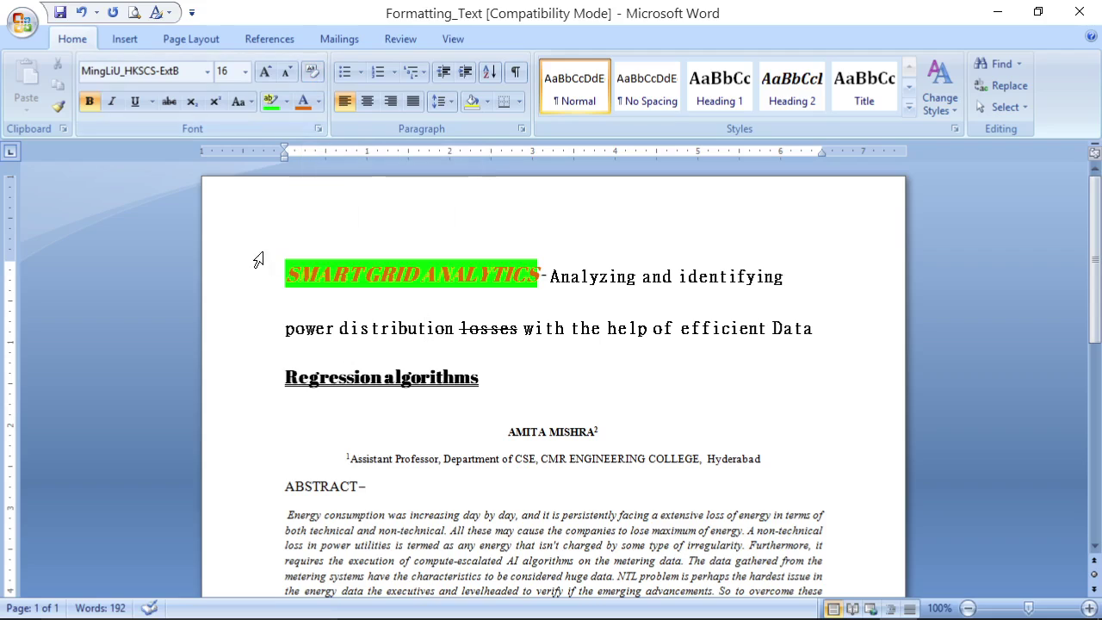
Clear all formatting from "SMART GRID ANALYTICS" in the title
left_click_drag(288, 274, 539, 275)
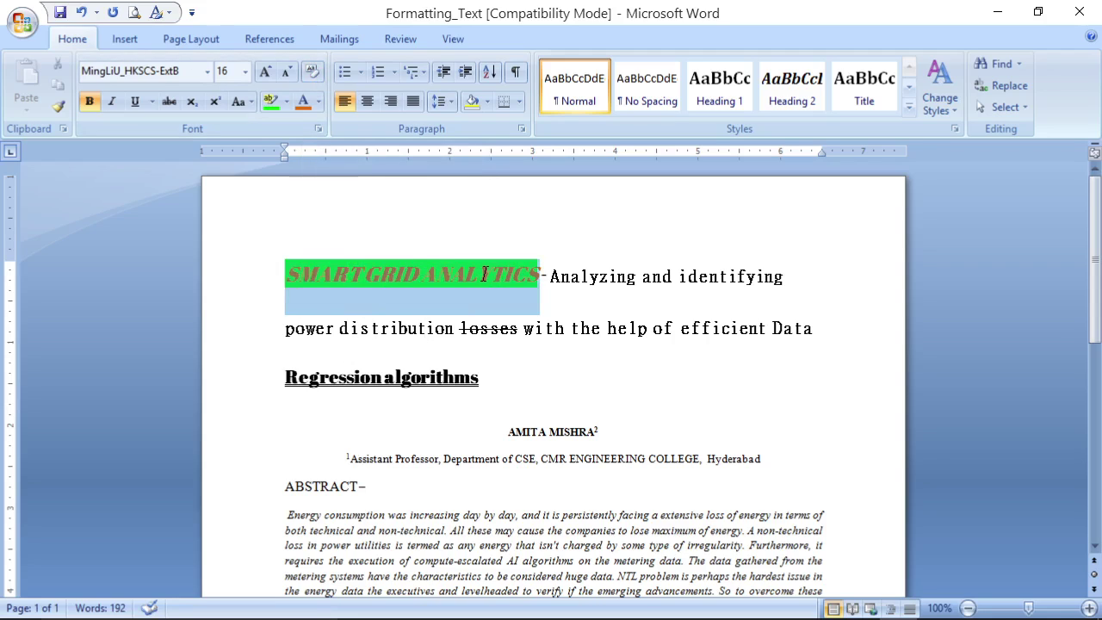
left_click(312, 75)
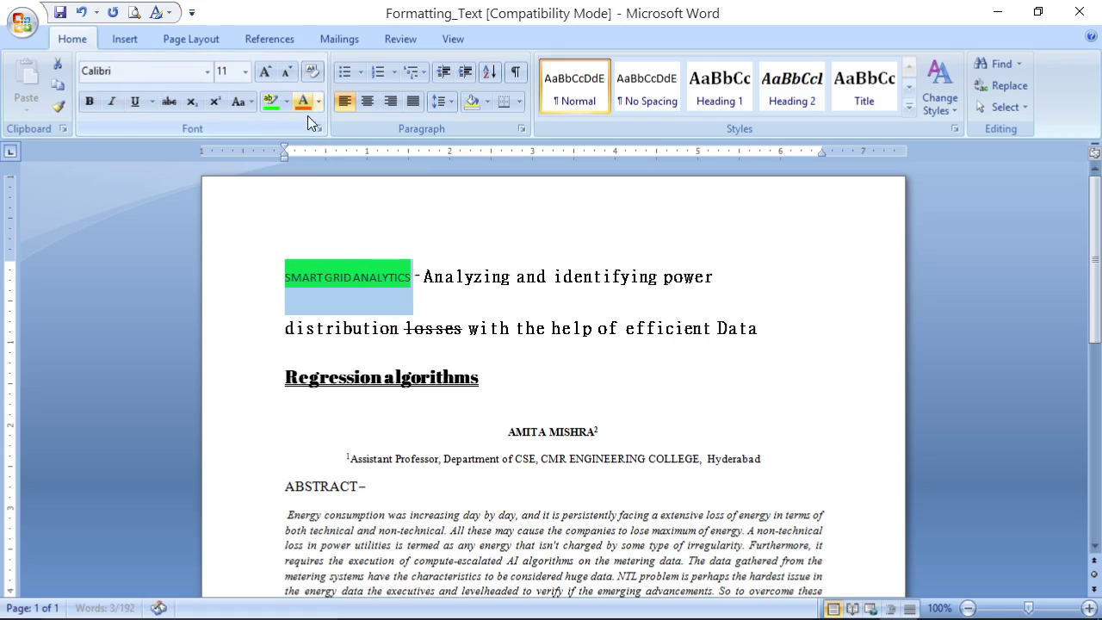
left_click(586, 392)
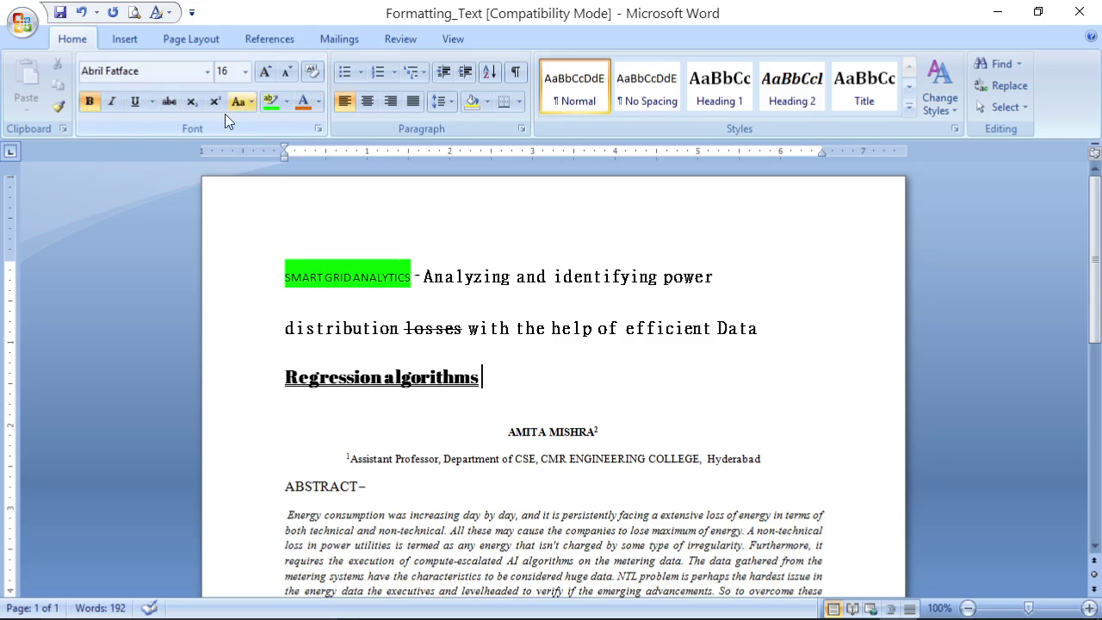
Undo the clearing of formatting on "SMART GRID ANALYTICS" and deselect the text
left_click(286, 276)
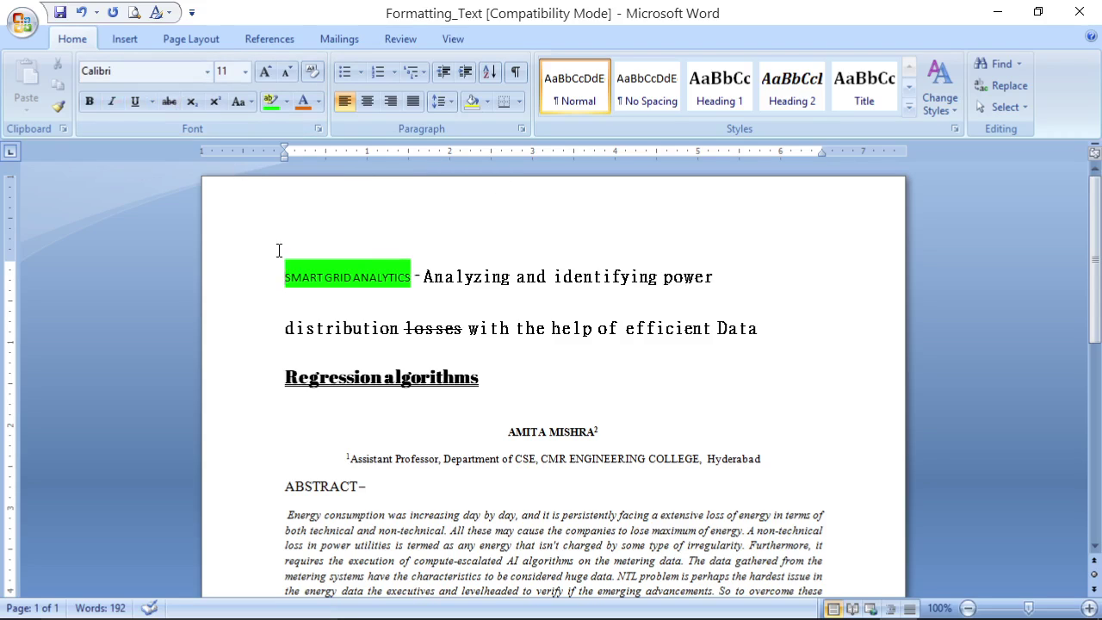
key("ctrl+z")
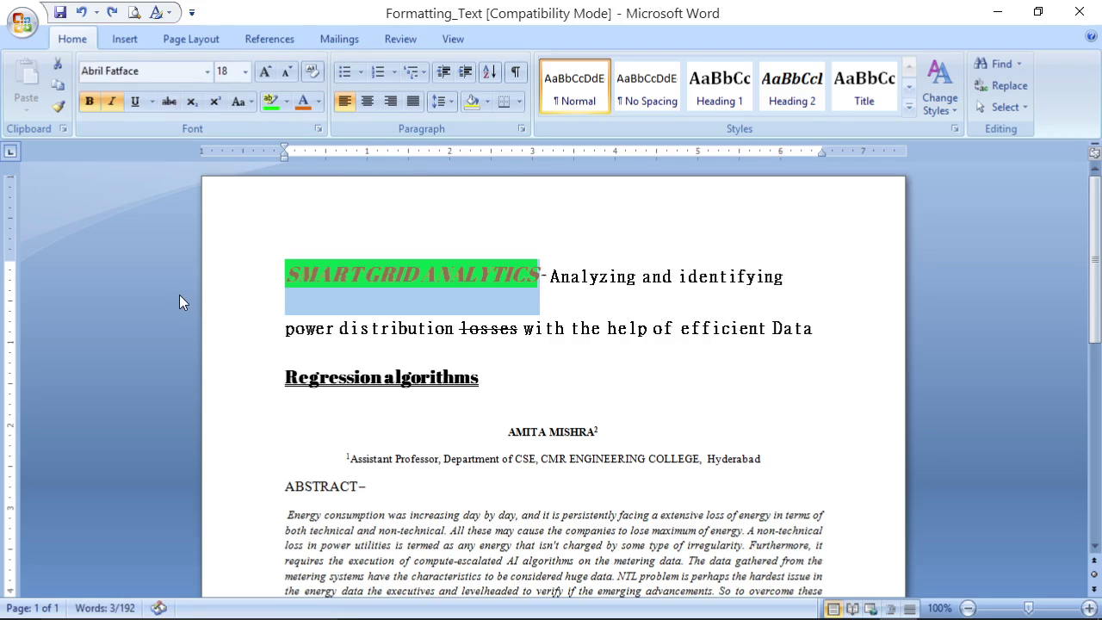
left_click(403, 283)
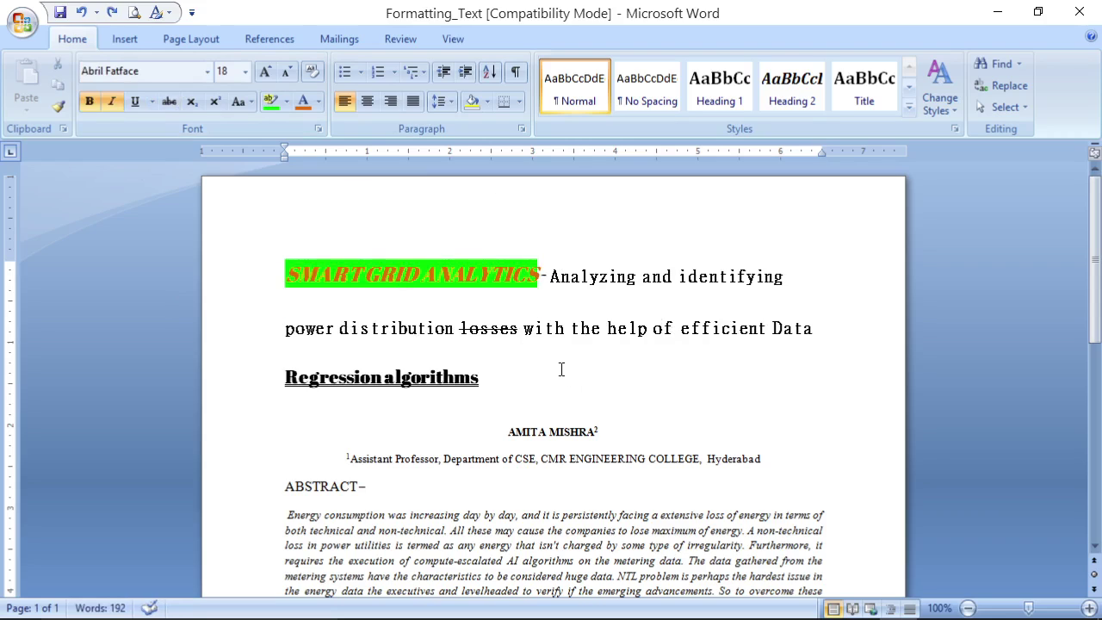